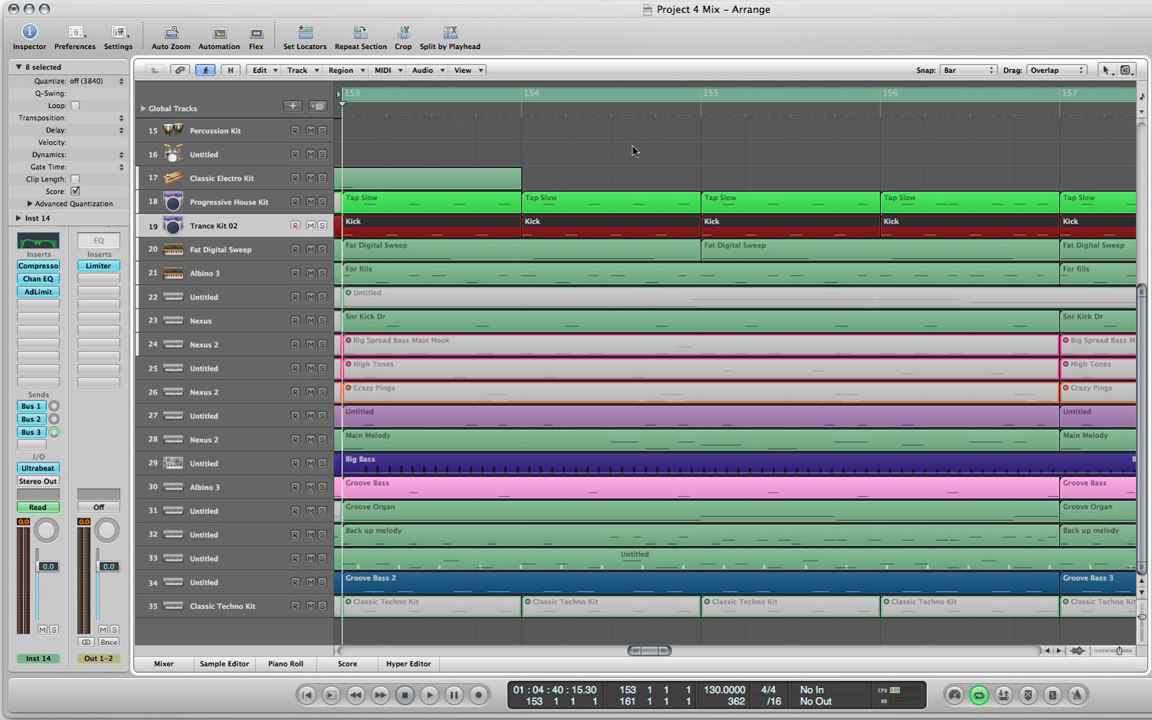
Play the arrangement, then solo Trance Kit 02 and play its kick alone from bar 153.
key(space)
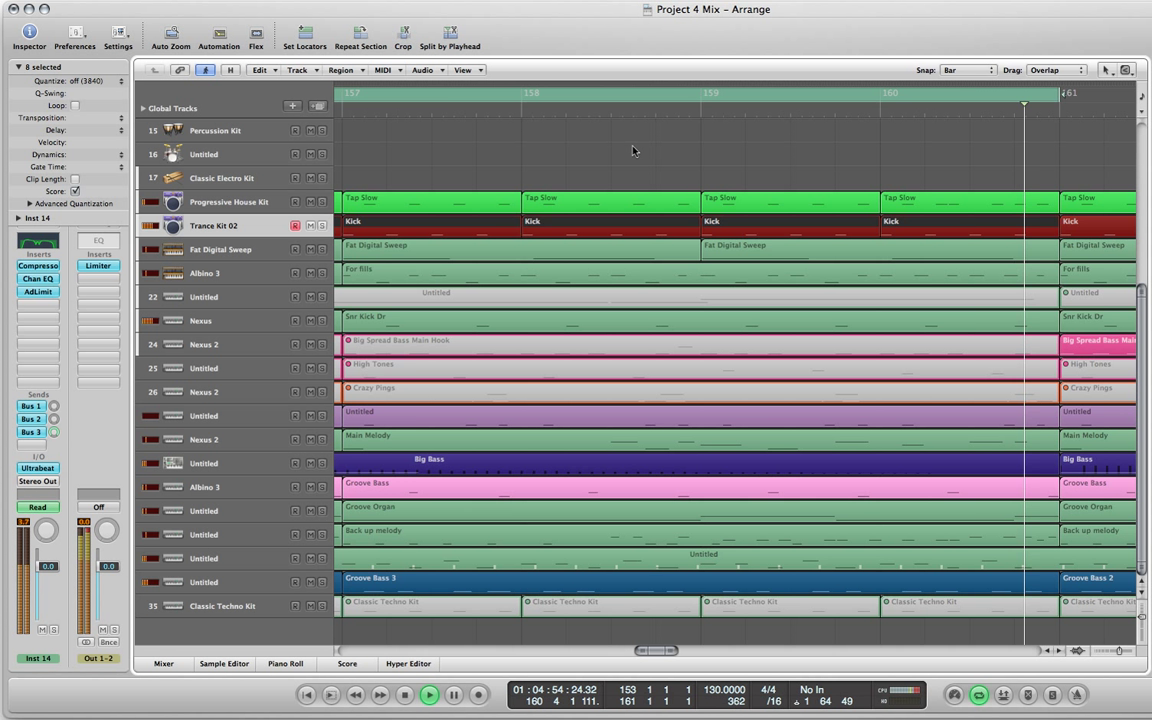
key(space)
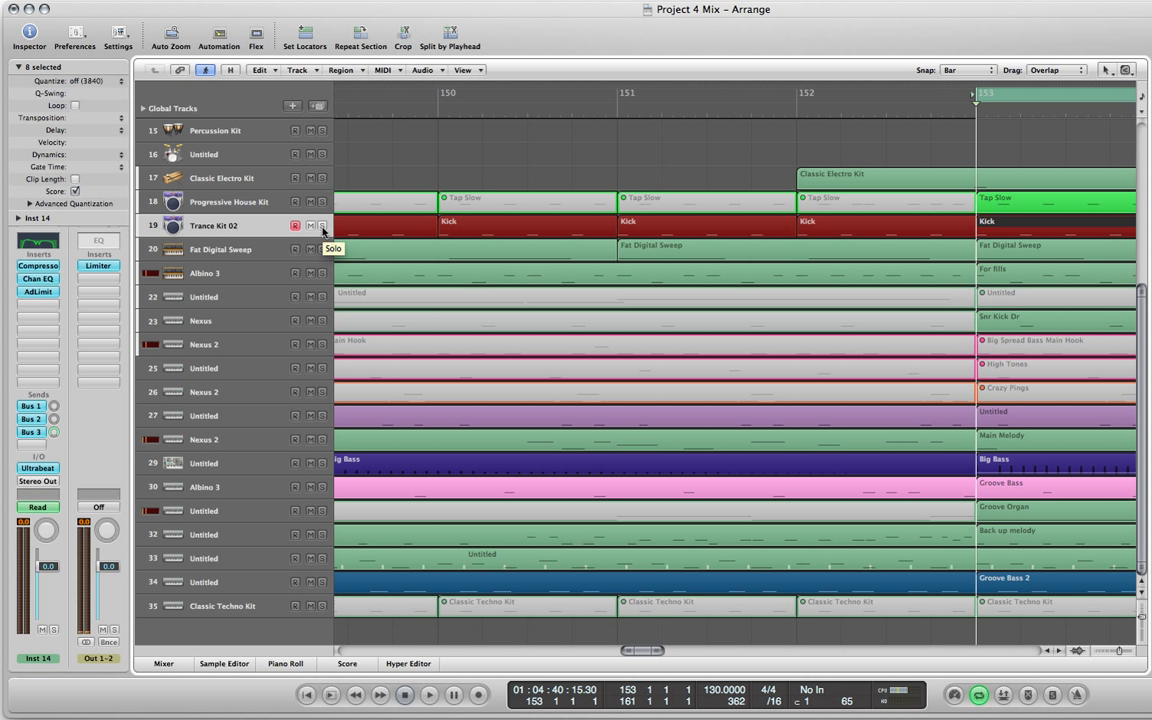
click(322, 226)
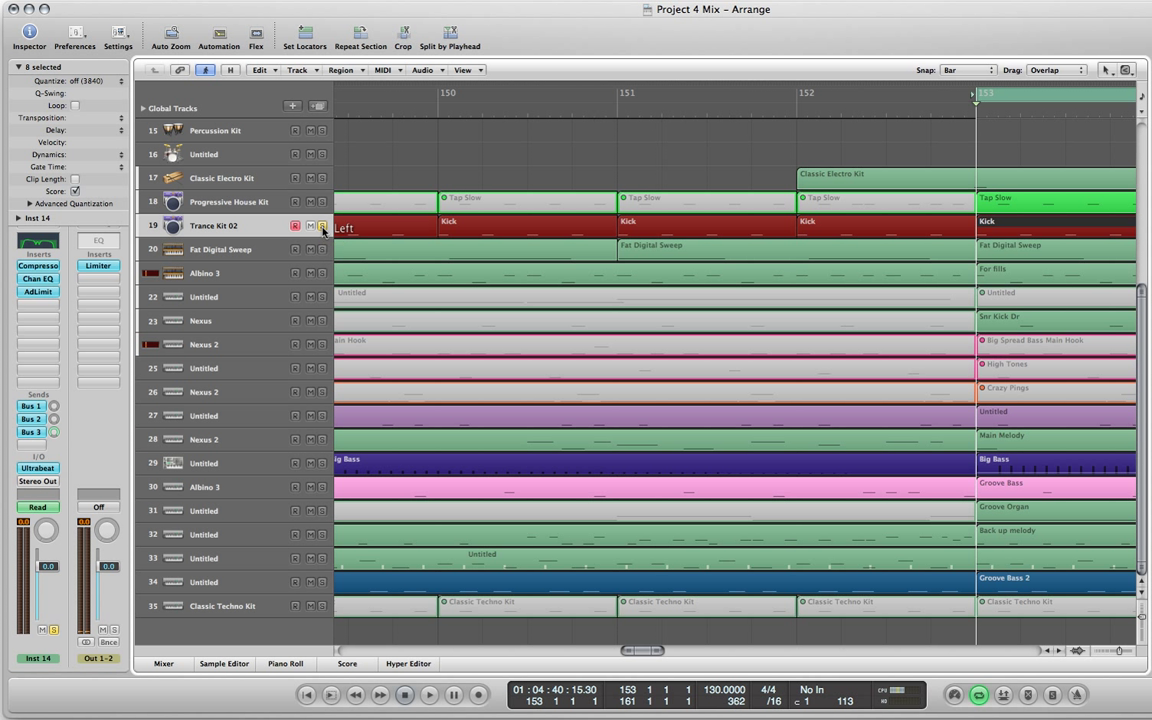
key(space)
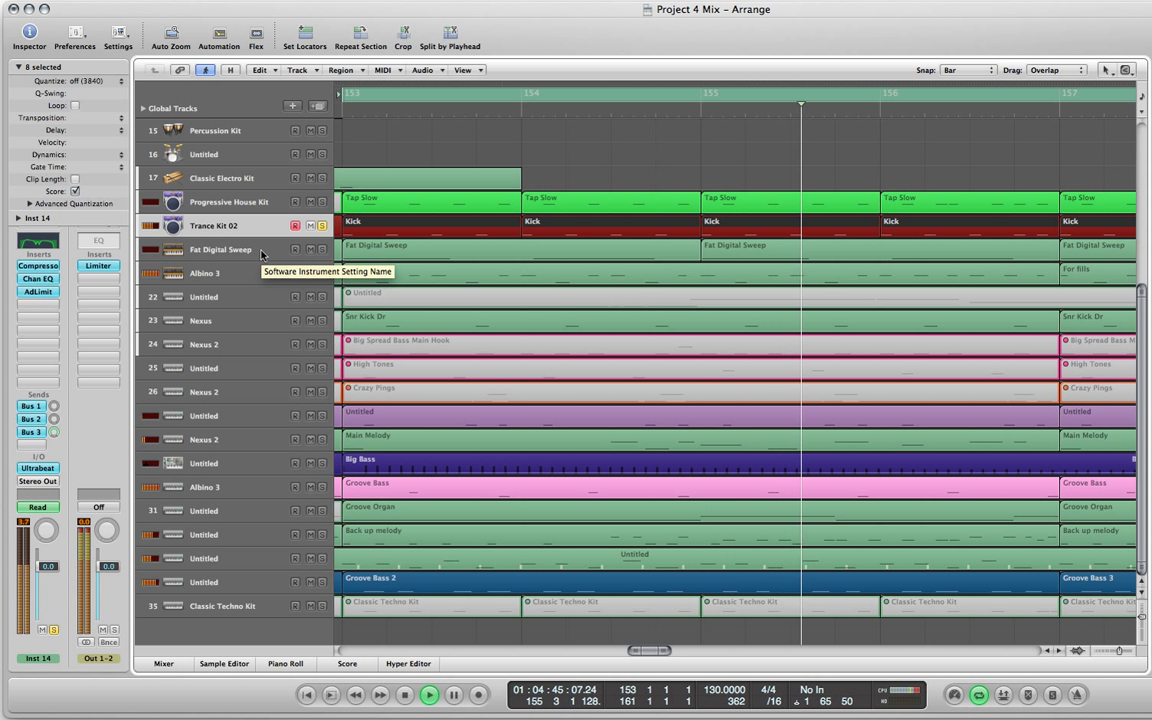
key(space)
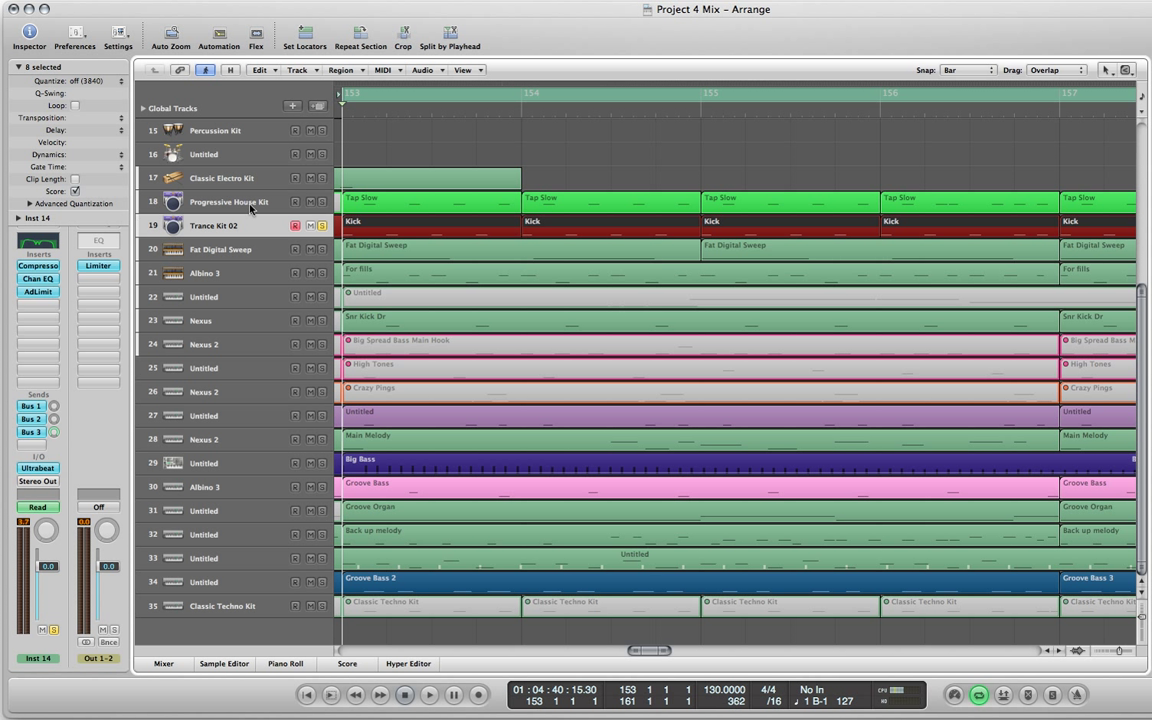
click(38, 469)
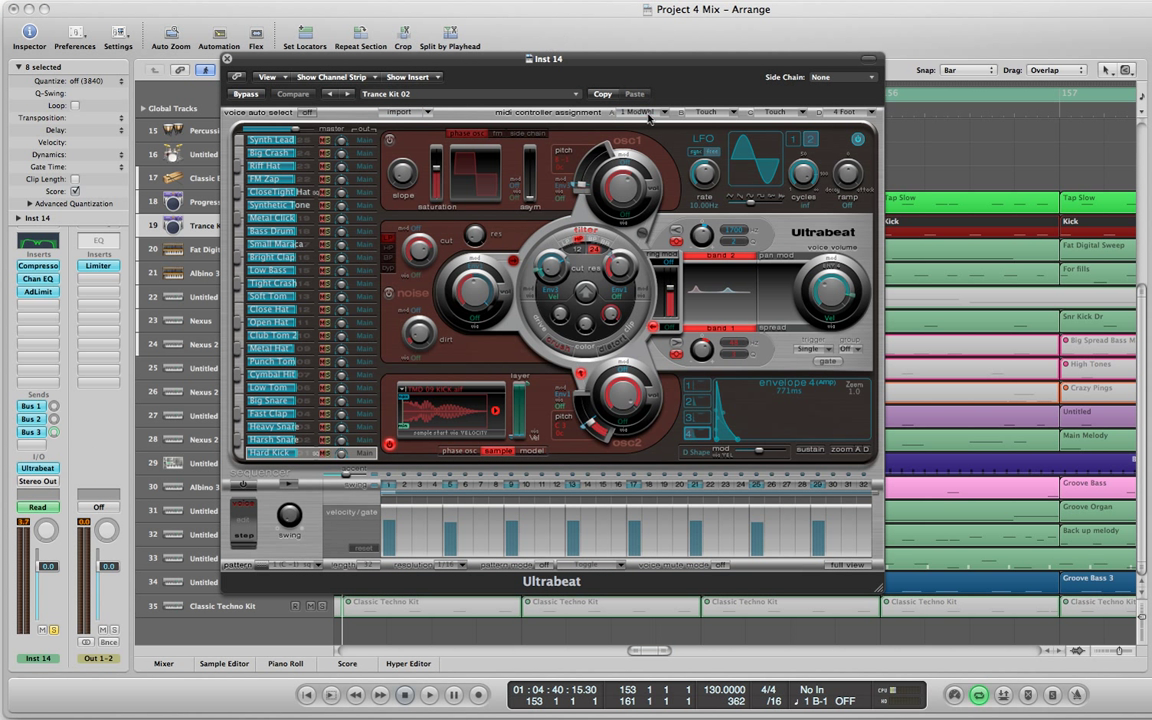
drag(509, 60, 604, 74)
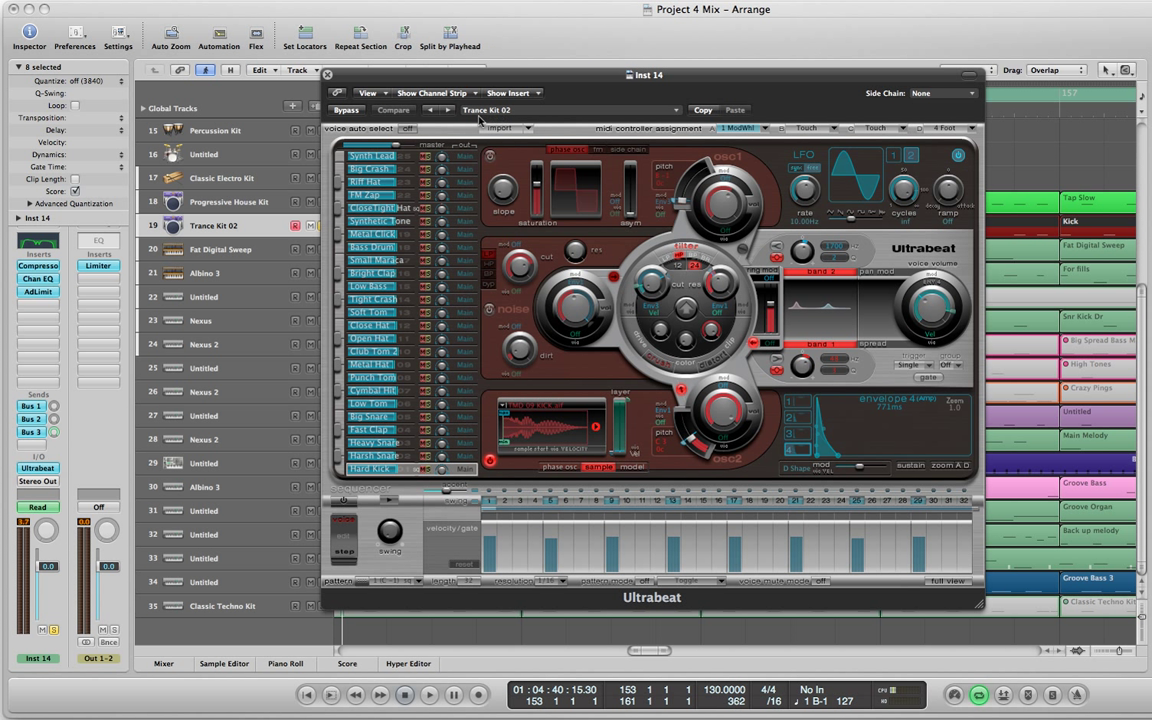
click(327, 75)
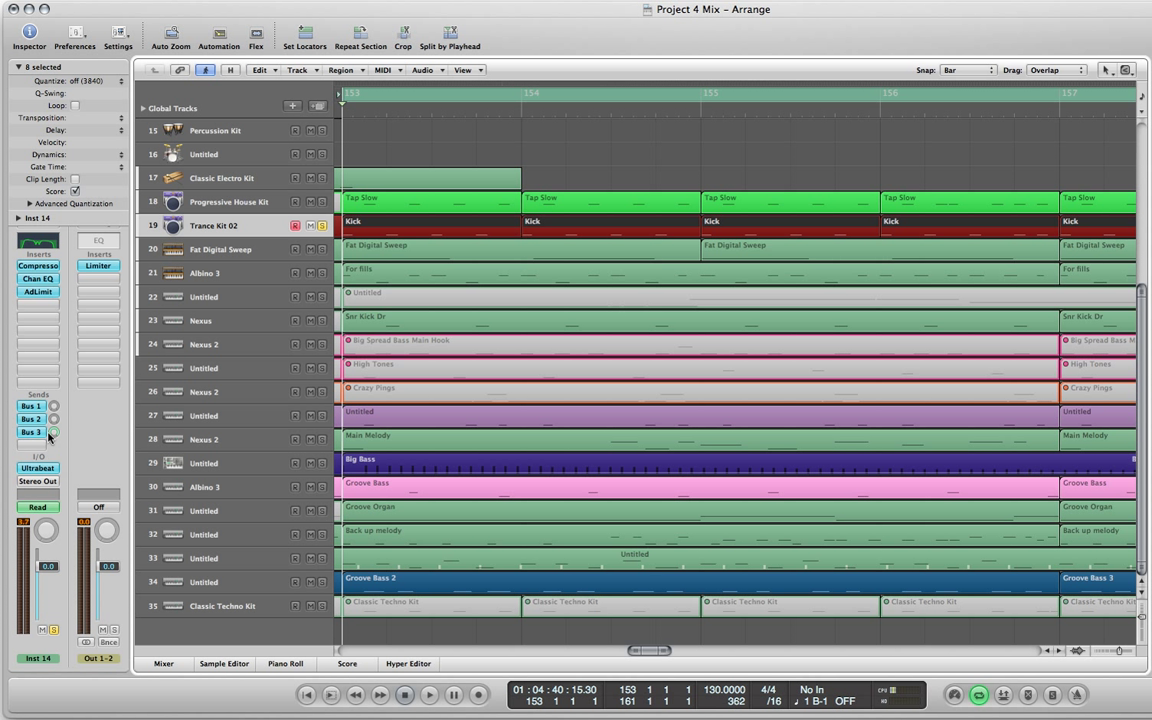
Open Inst 14's Compressor (4.6:1 ratio, -31.5 dB threshold) and position its window centrally.
click(40, 266)
drag(413, 30, 673, 189)
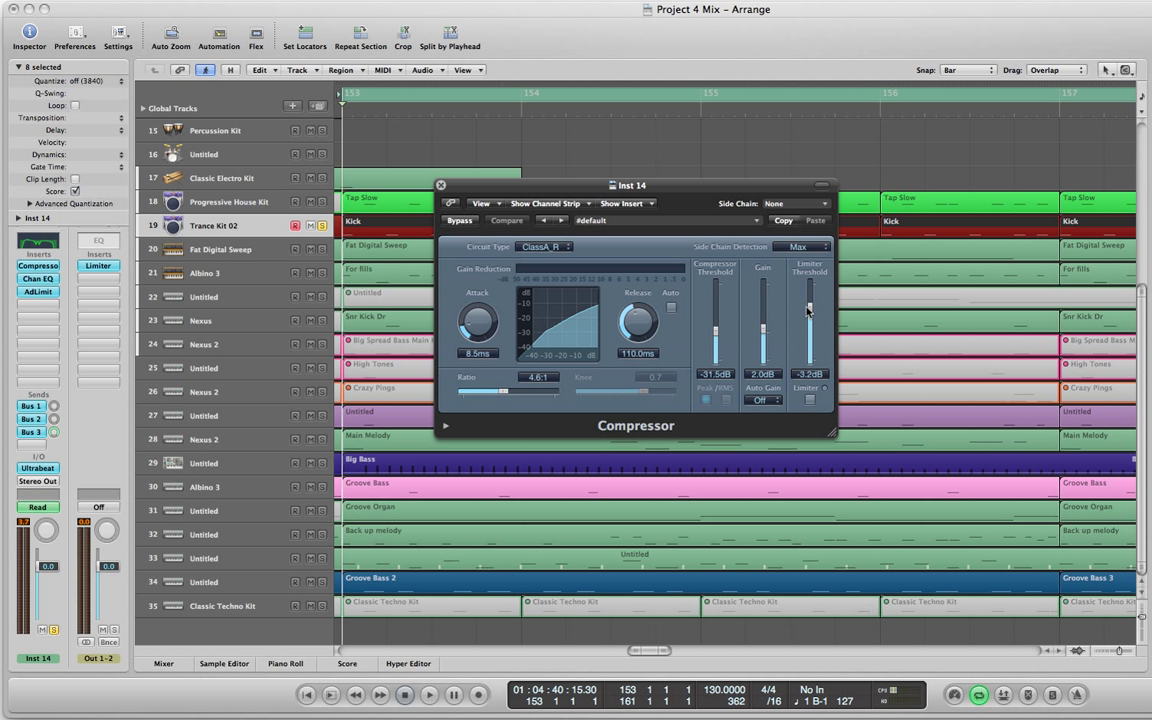
drag(483, 193, 831, 360)
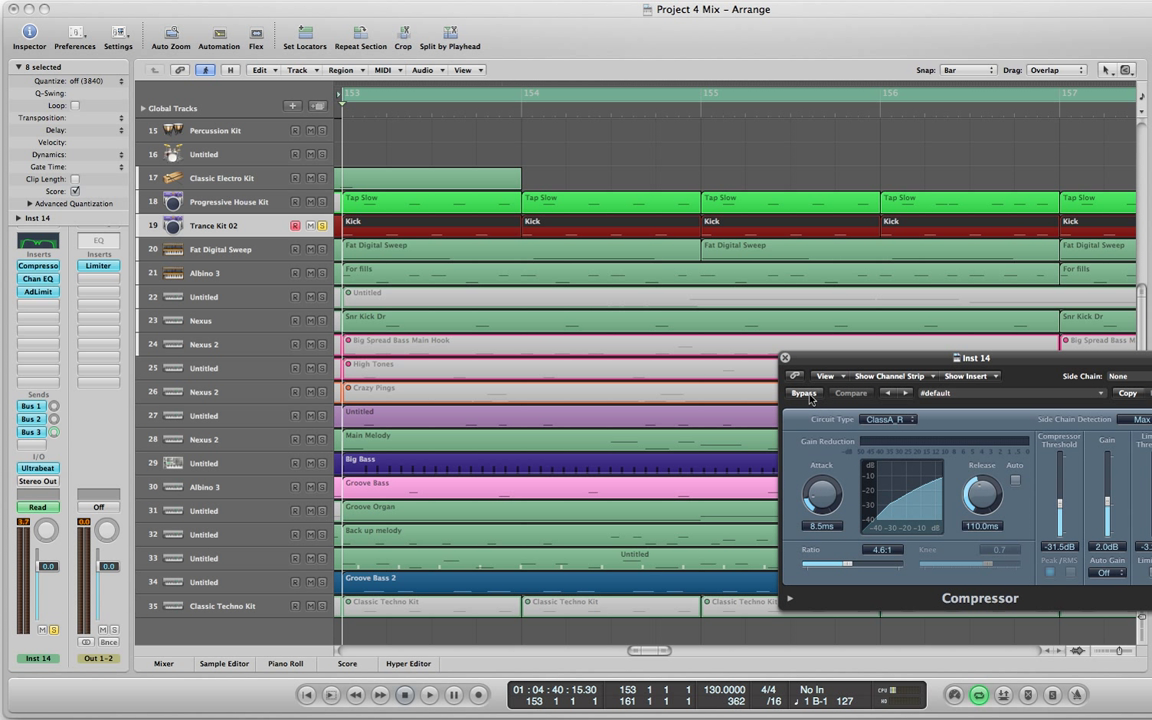
Open Inst 14's Channel EQ and Adaptive Limiter windows and arrange them beside the Compressor.
click(40, 281)
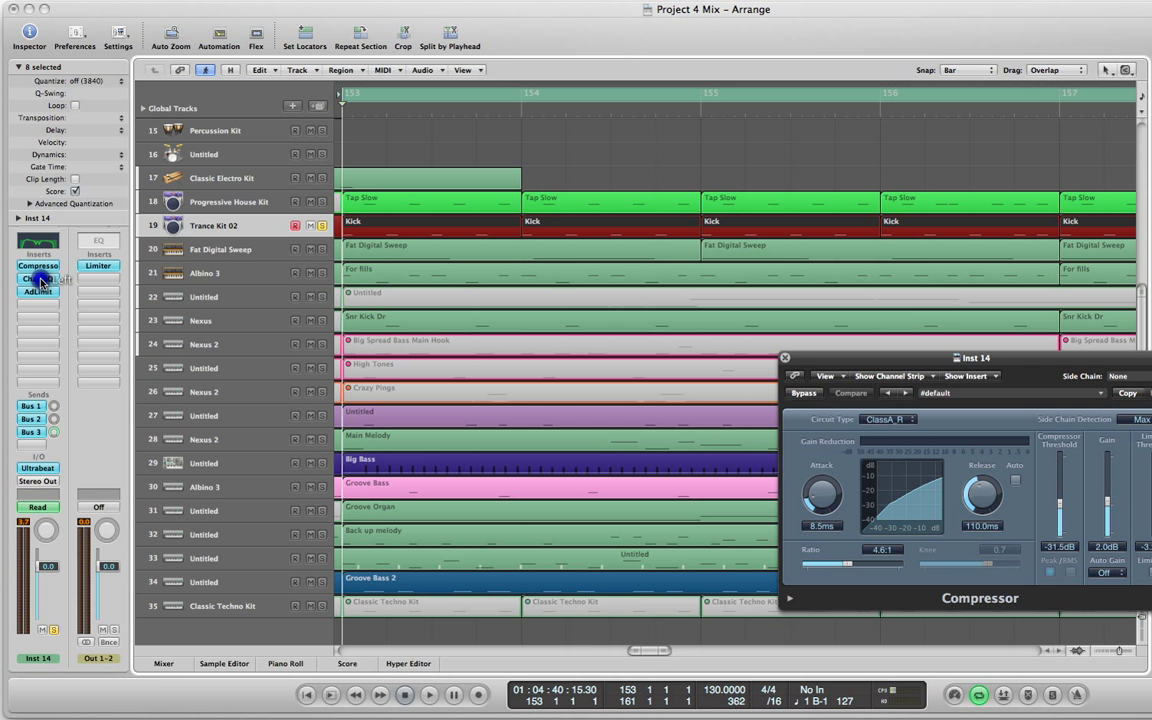
drag(598, 291, 497, 329)
click(38, 291)
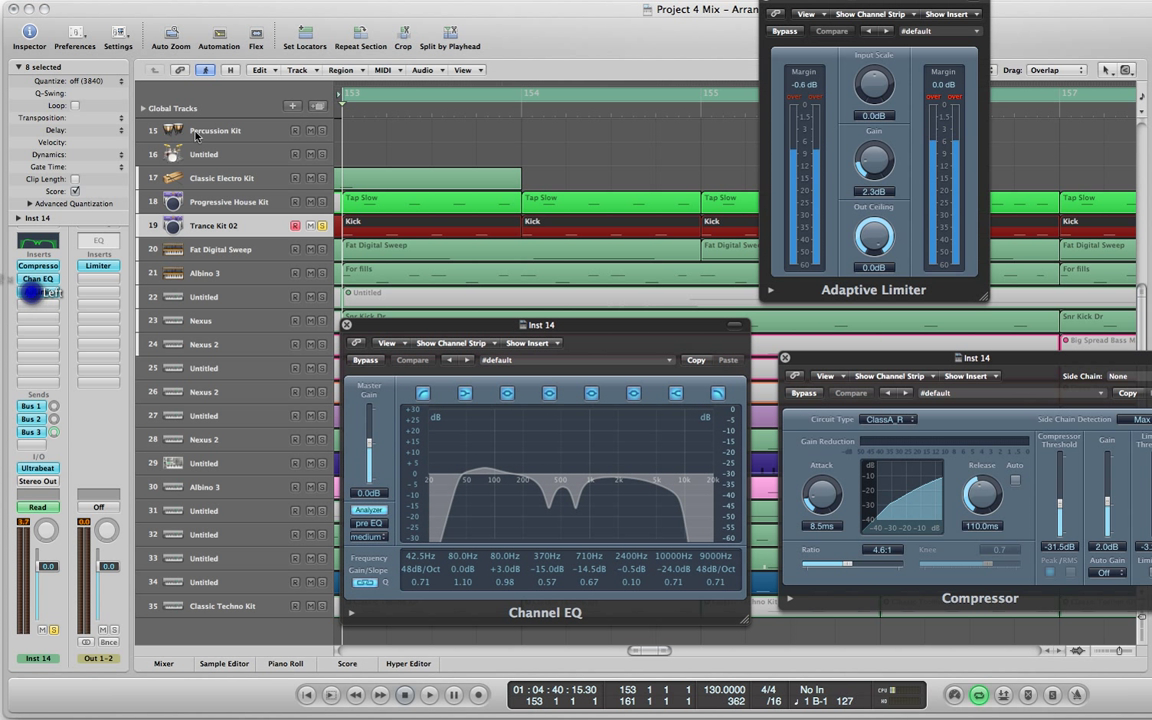
drag(928, 4, 244, 311)
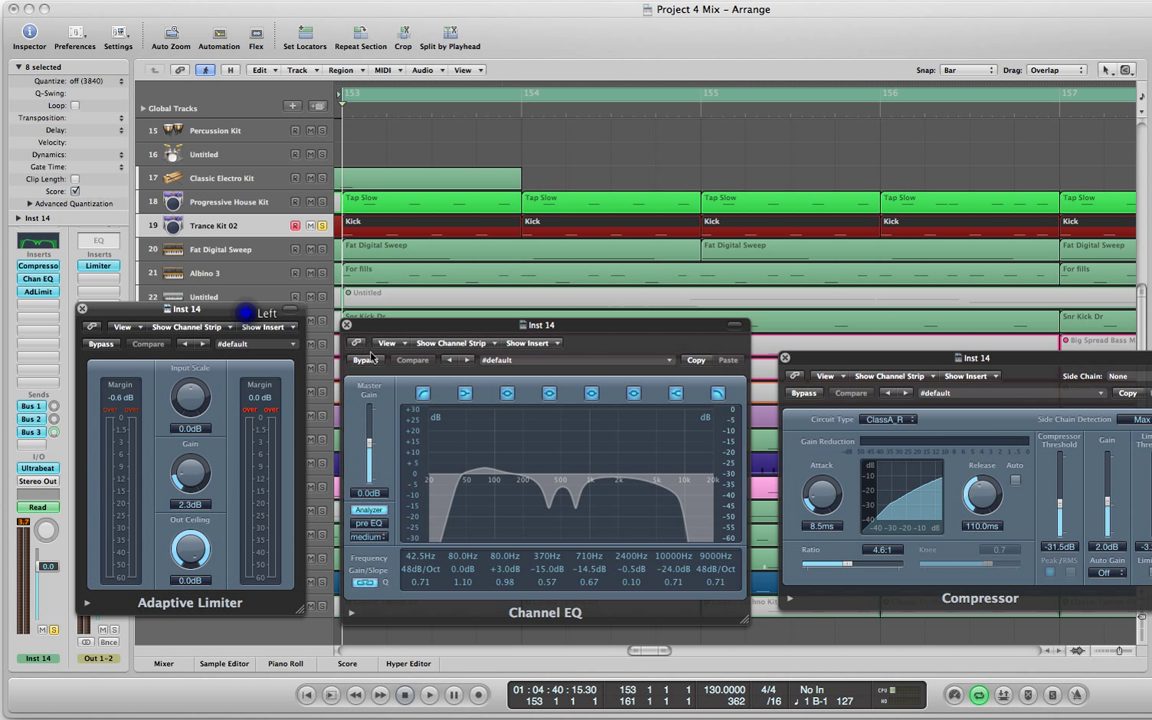
Bypass the Compressor, Channel EQ and Adaptive Limiter.
click(803, 395)
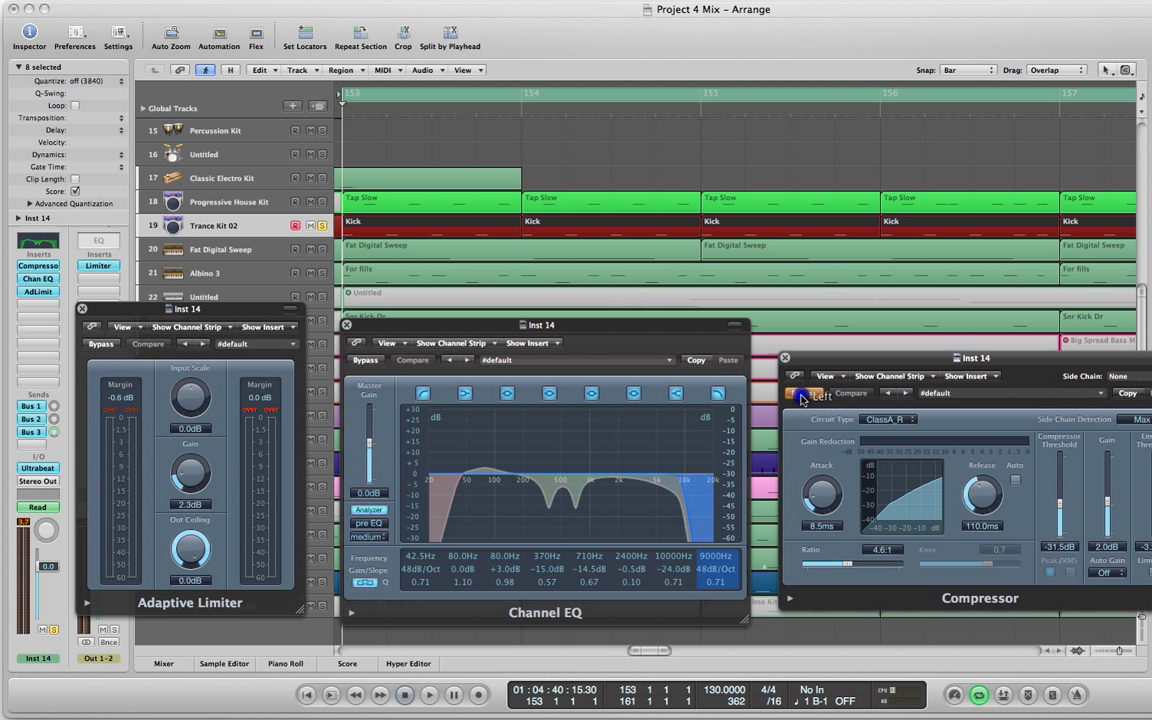
click(368, 362)
drag(392, 329, 389, 330)
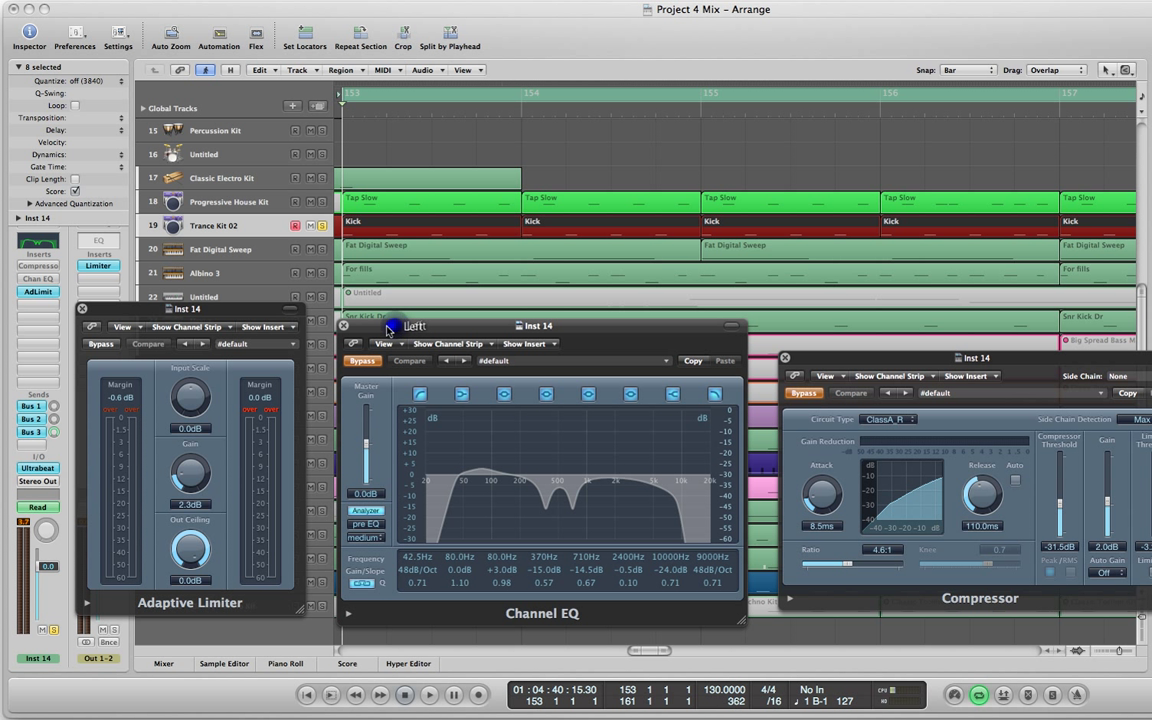
click(101, 345)
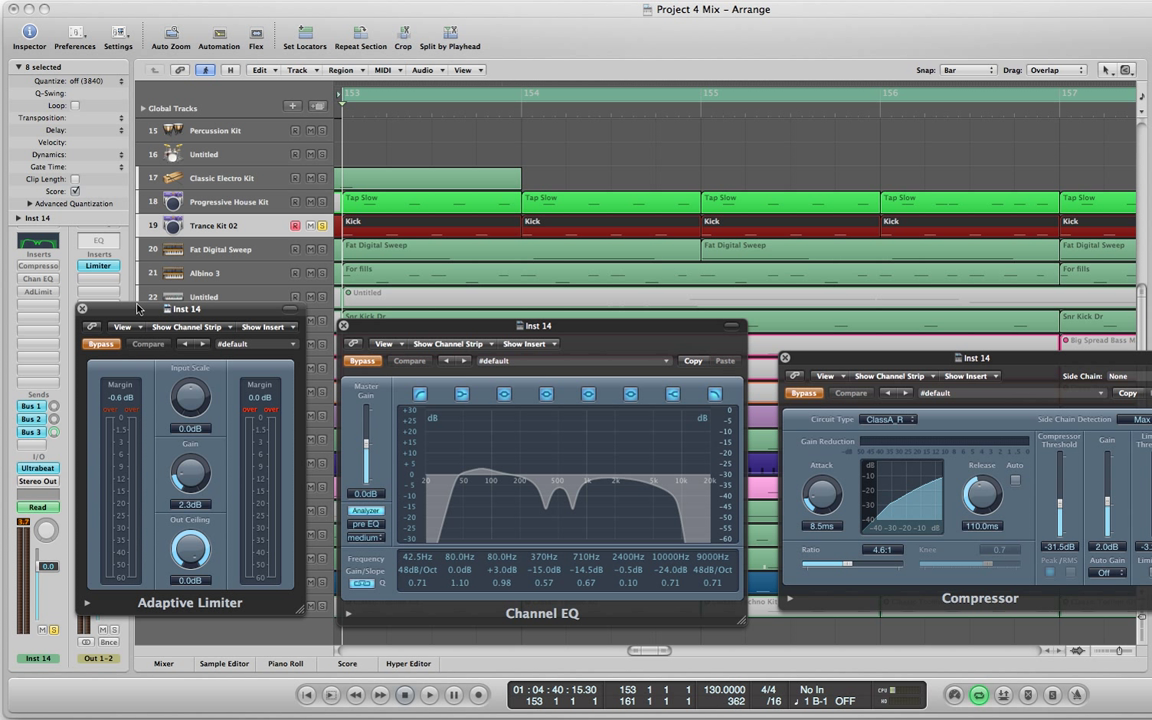
Play the kick with all three Inst 14 effects bypassed.
drag(137, 310, 145, 323)
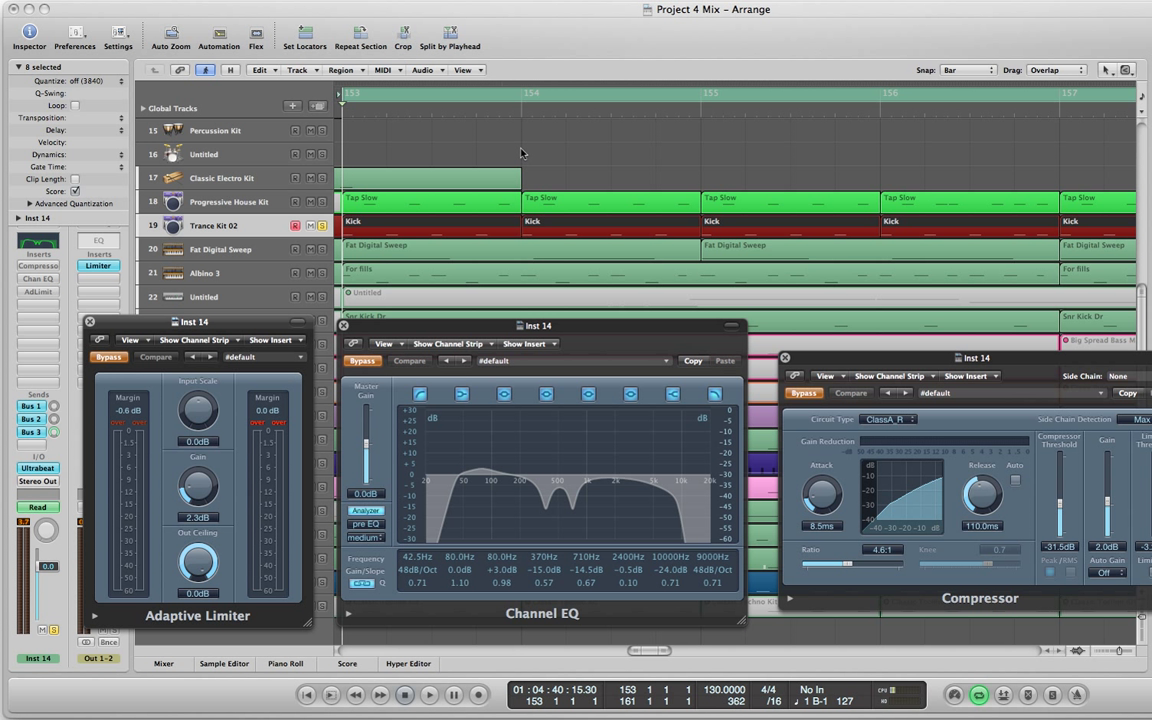
key(space)
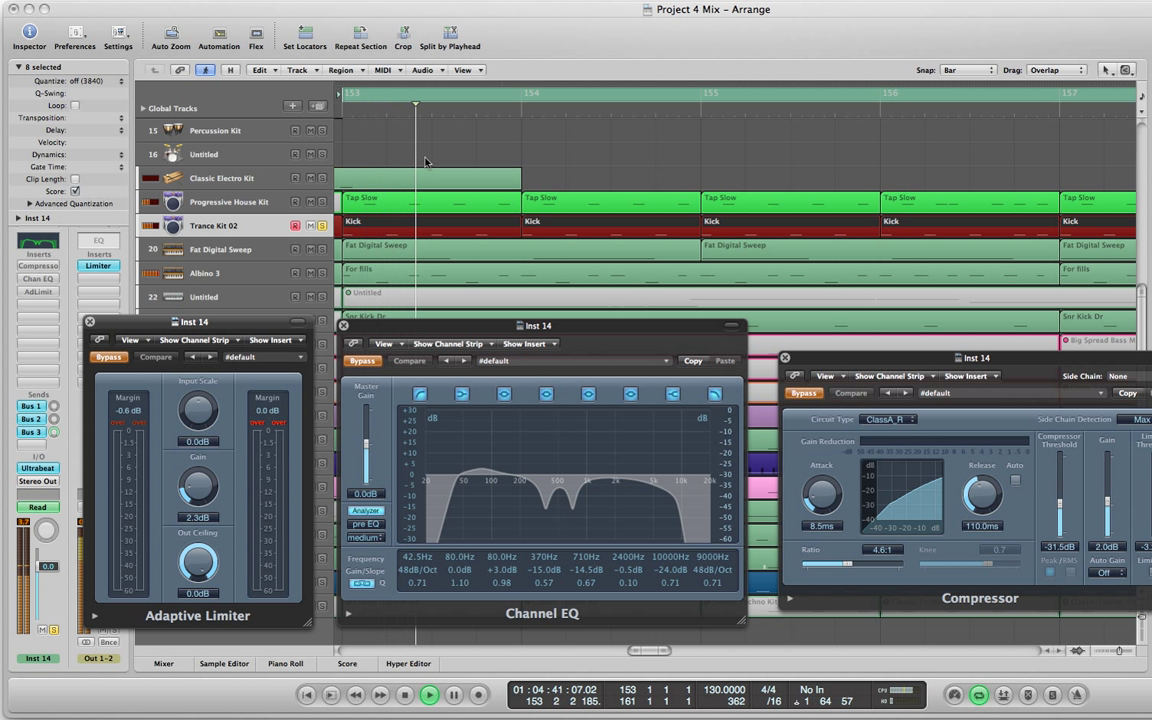
click(320, 227)
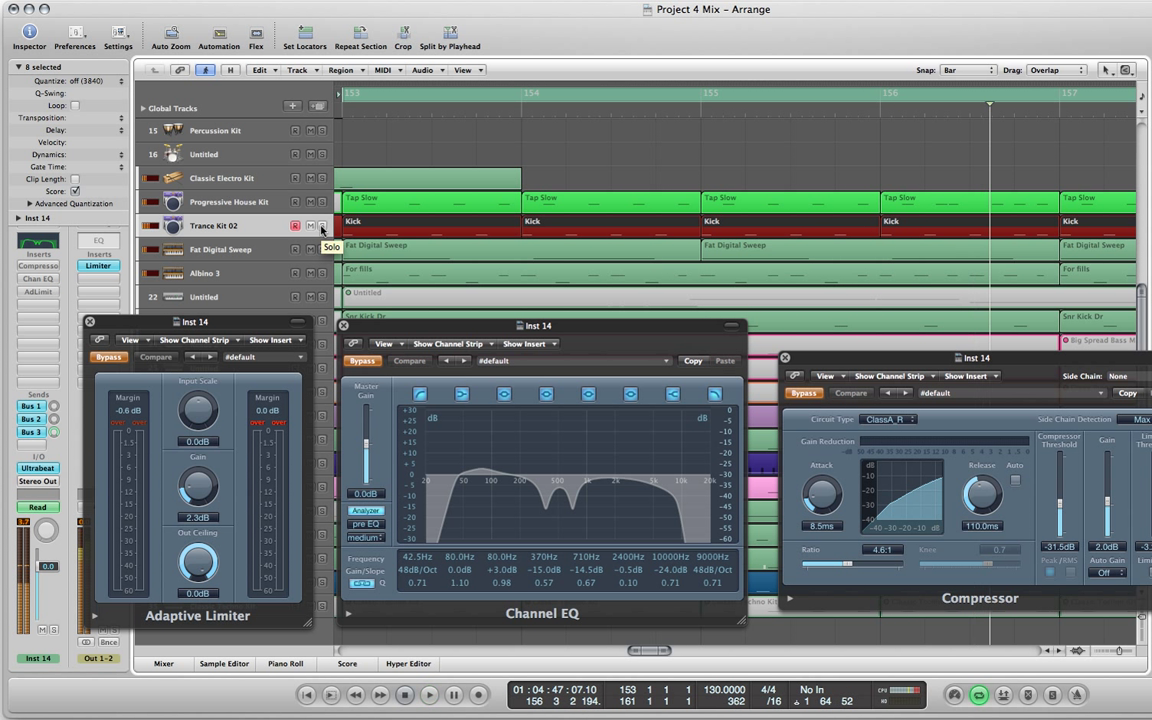
key(space)
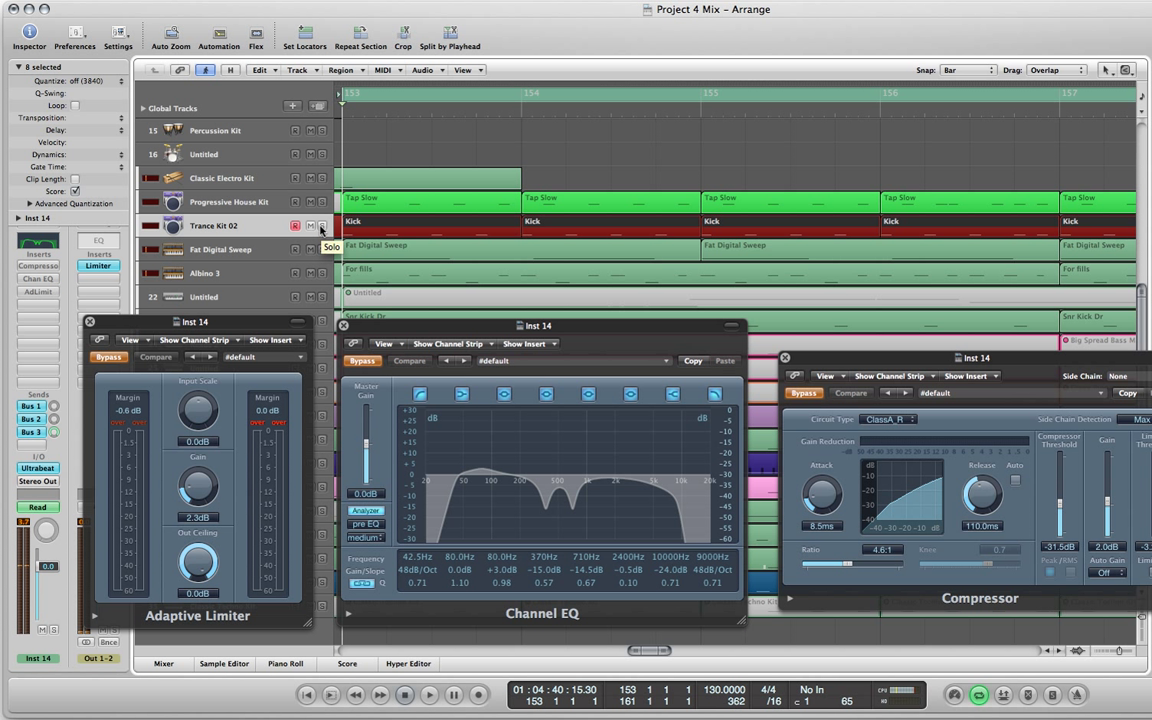
Re-enable the Compressor, then the Channel EQ, while listening to the kick from bar 153.
click(805, 393)
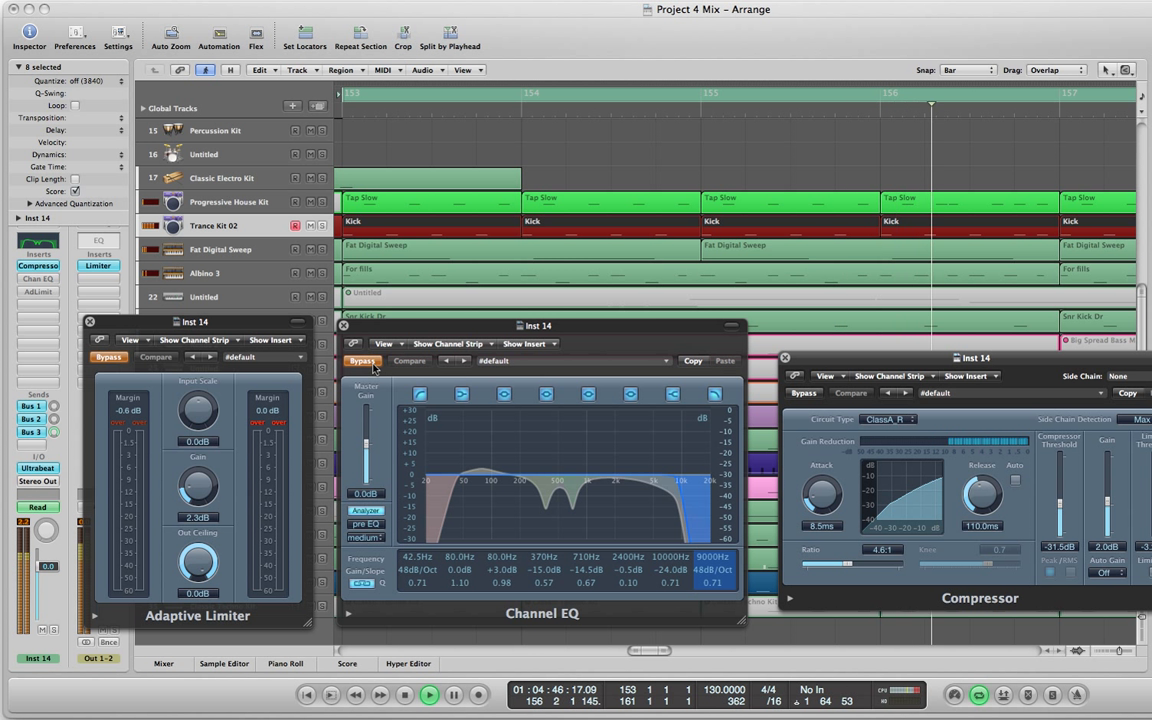
key(space)
key(Return)
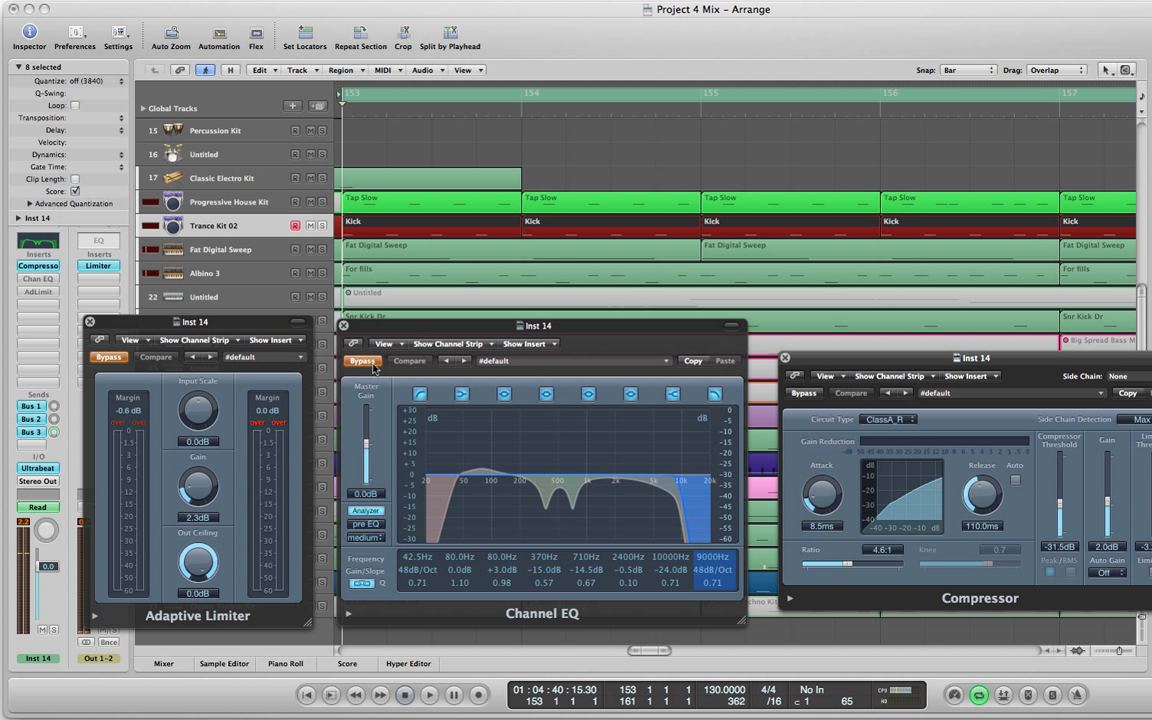
key(space)
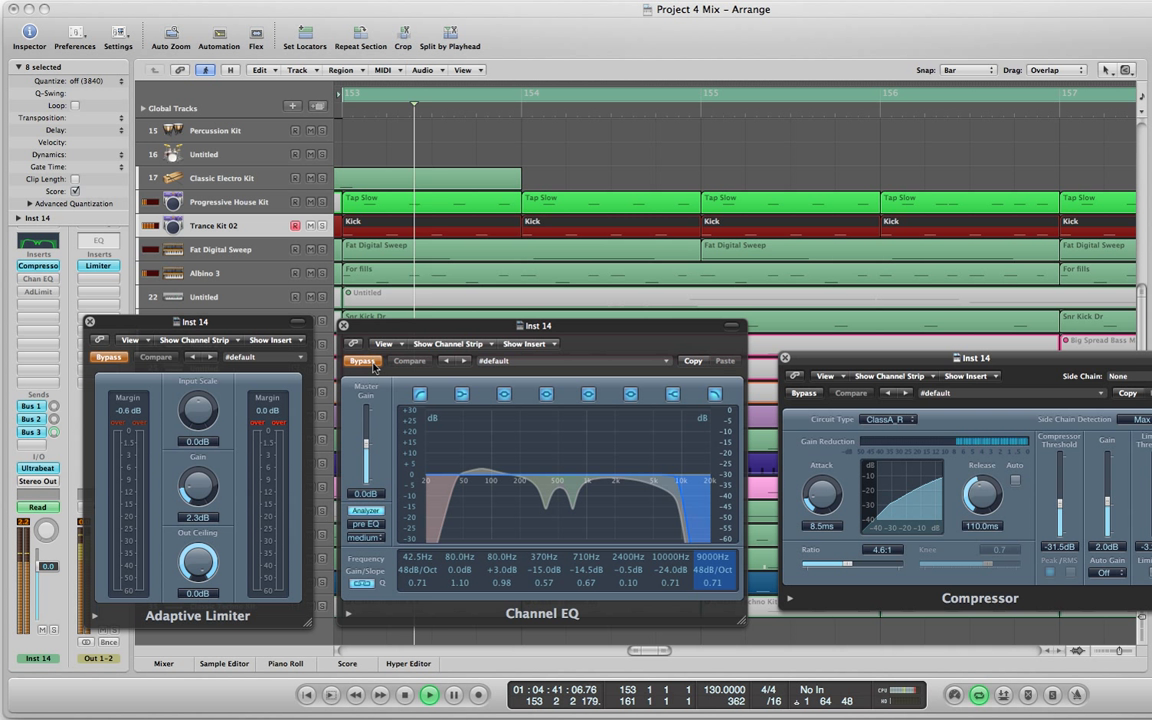
click(372, 365)
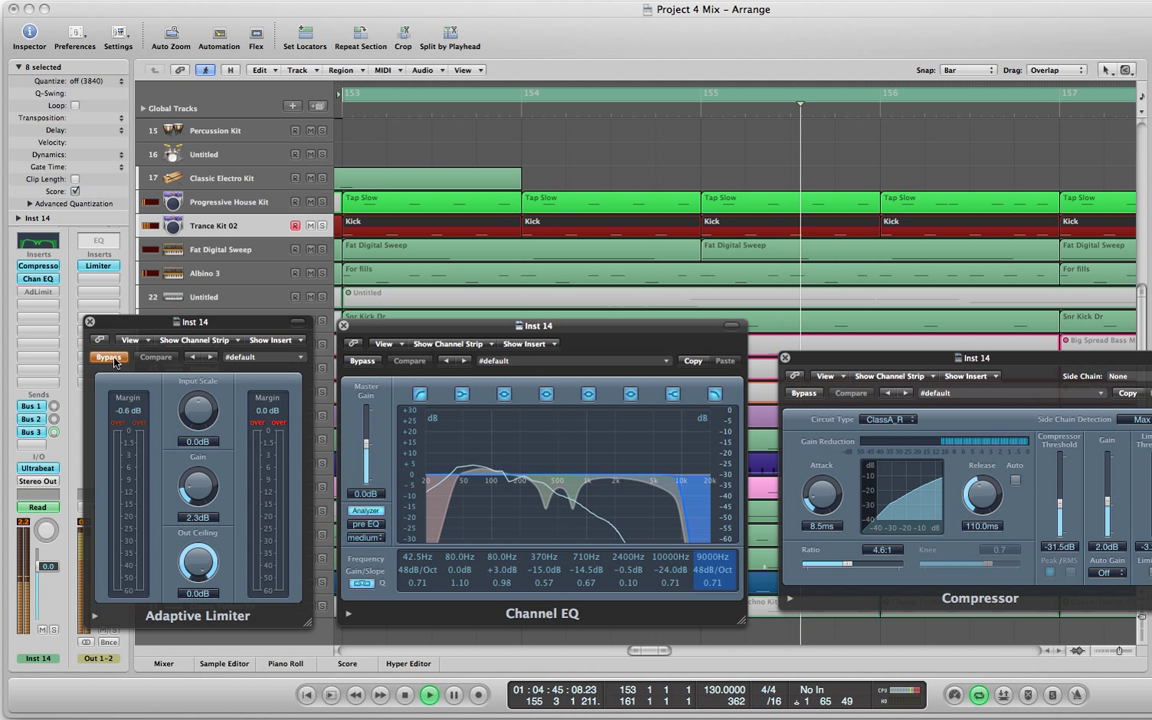
key(space)
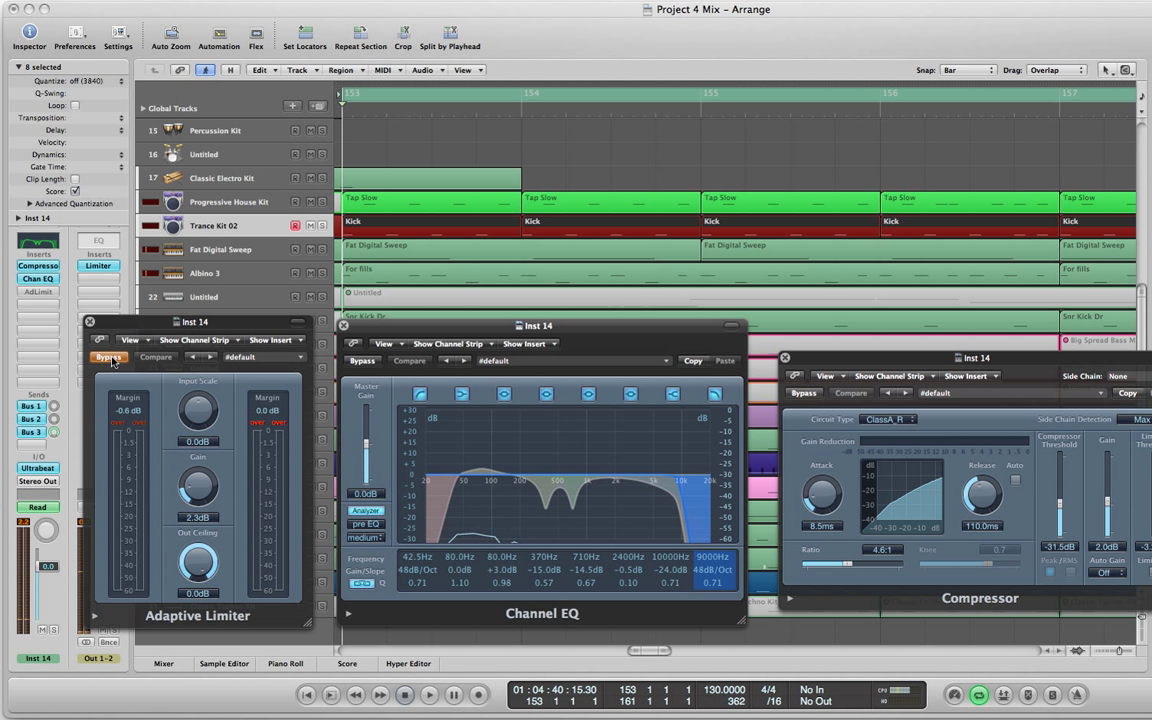
Re-enable the Adaptive Limiter during playback, then stop.
key(space)
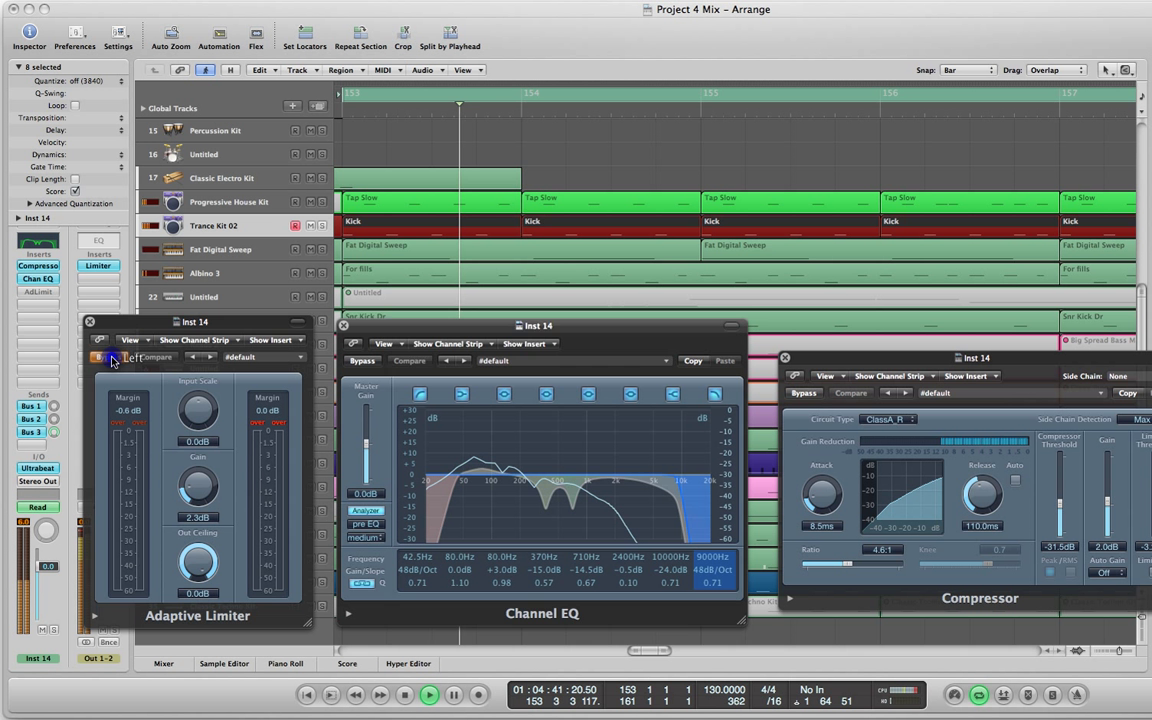
click(108, 357)
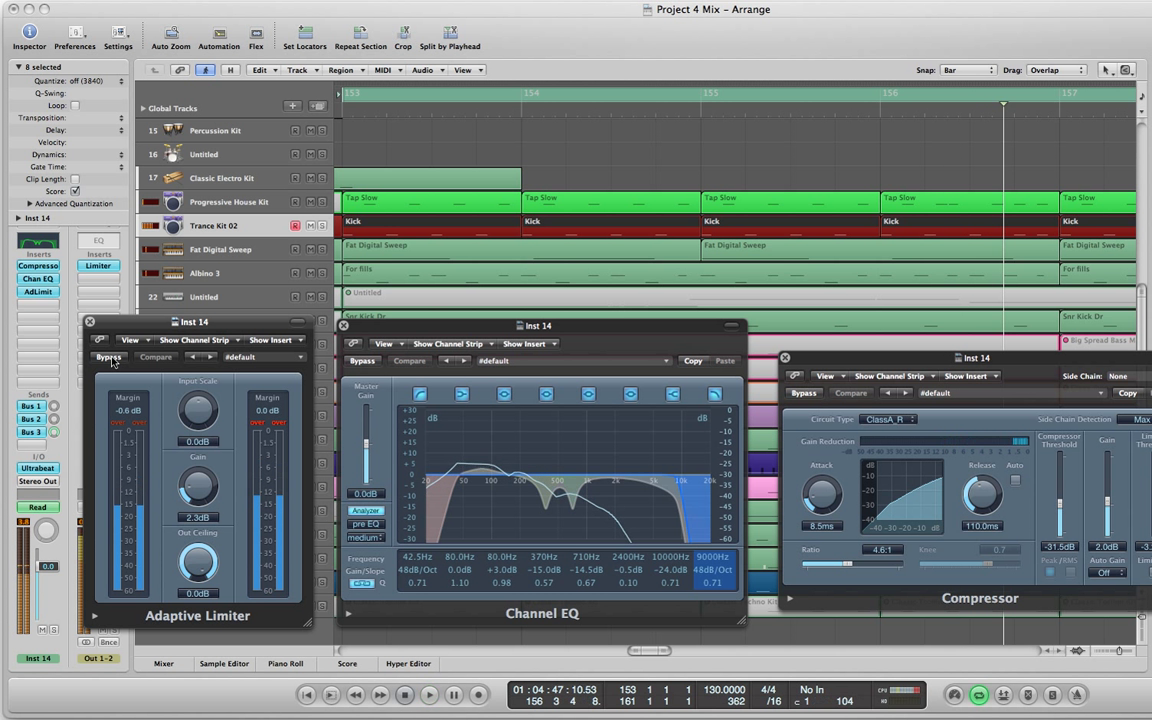
key(space)
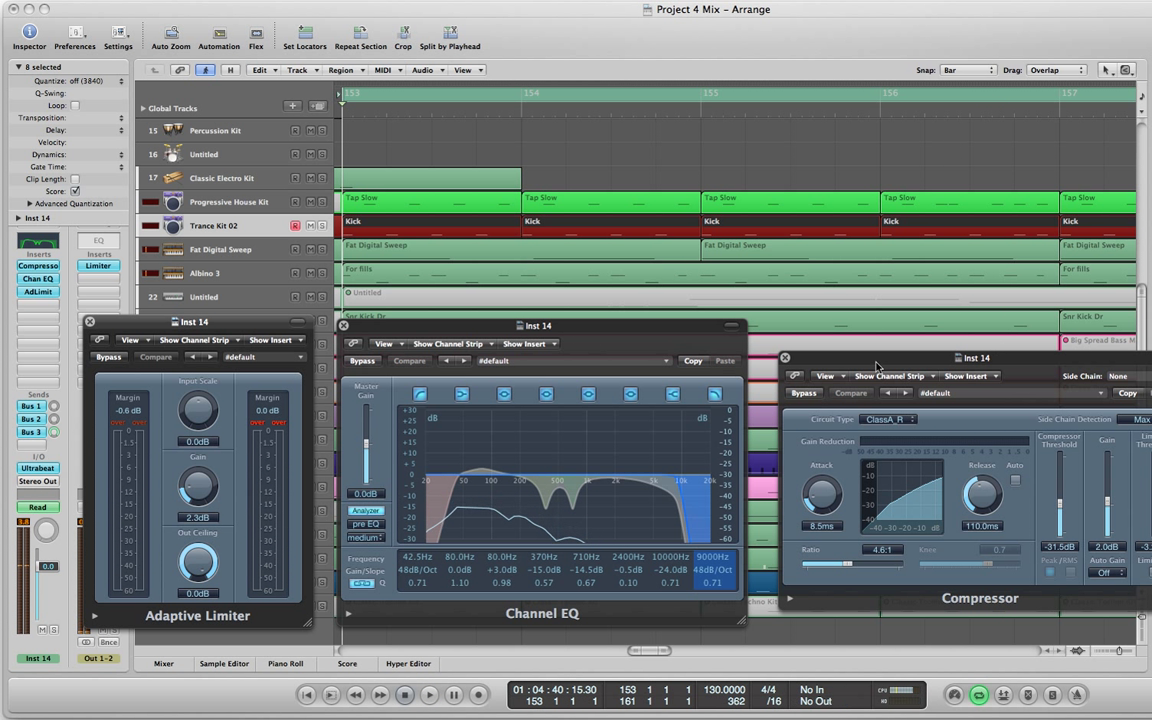
drag(874, 365, 834, 104)
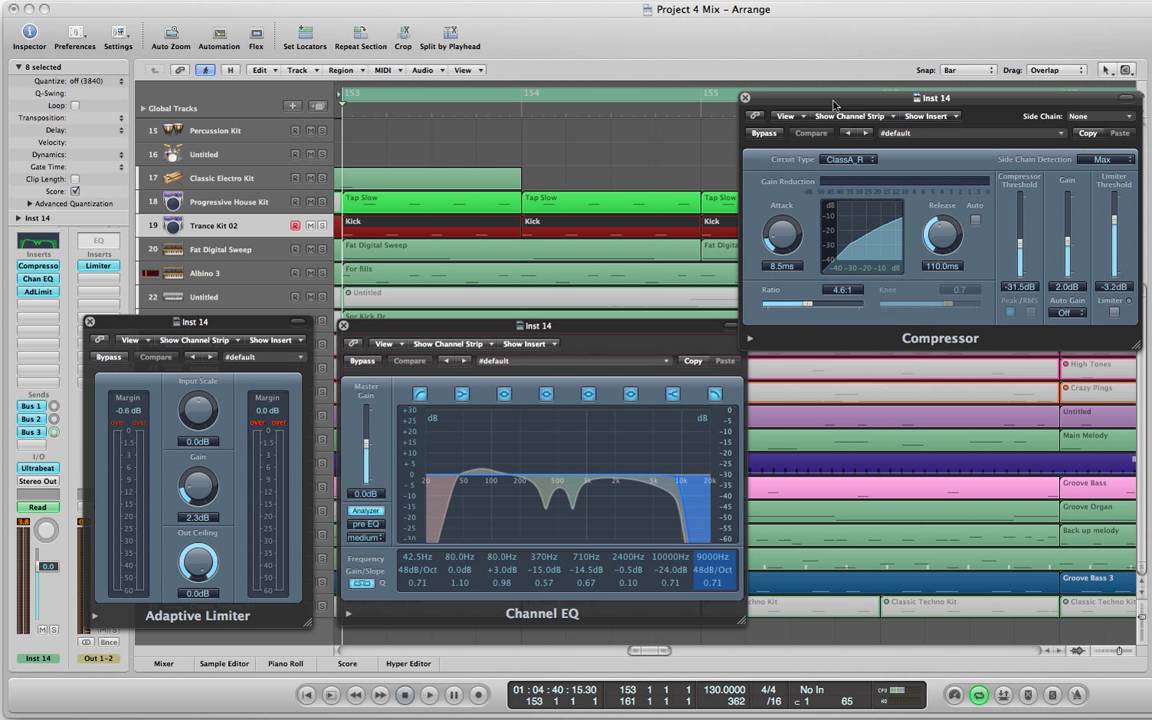
Close the Compressor and Adaptive Limiter windows, leaving the Channel EQ open.
click(745, 99)
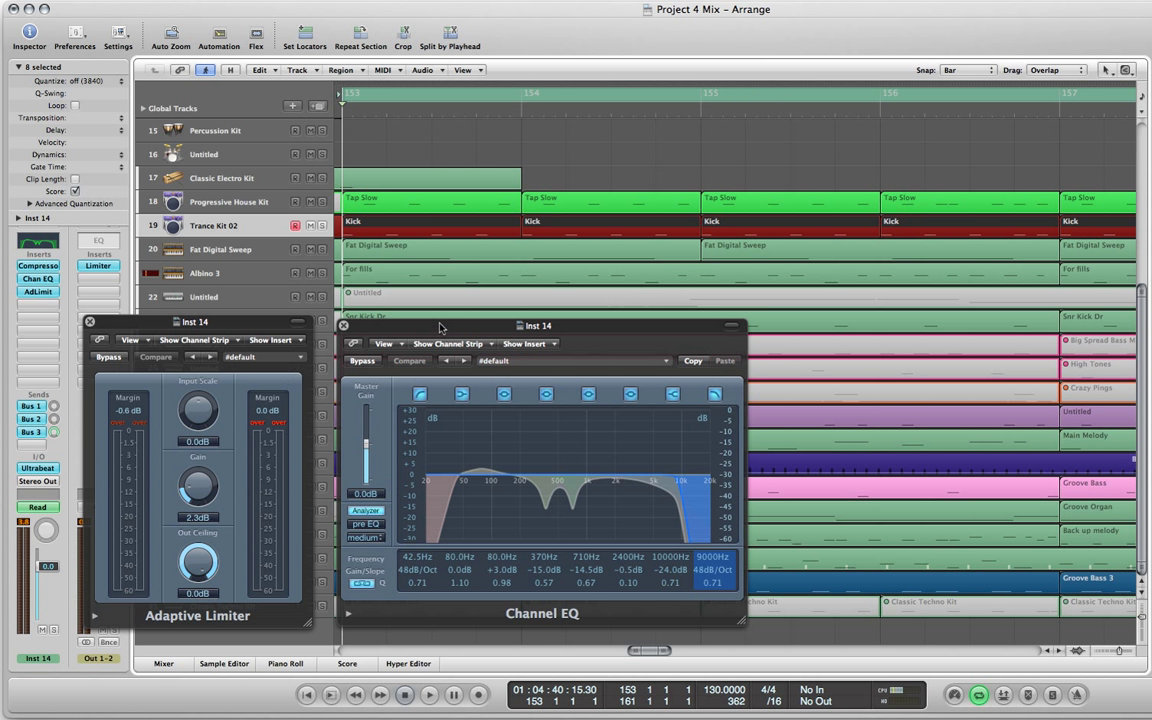
drag(440, 327, 537, 327)
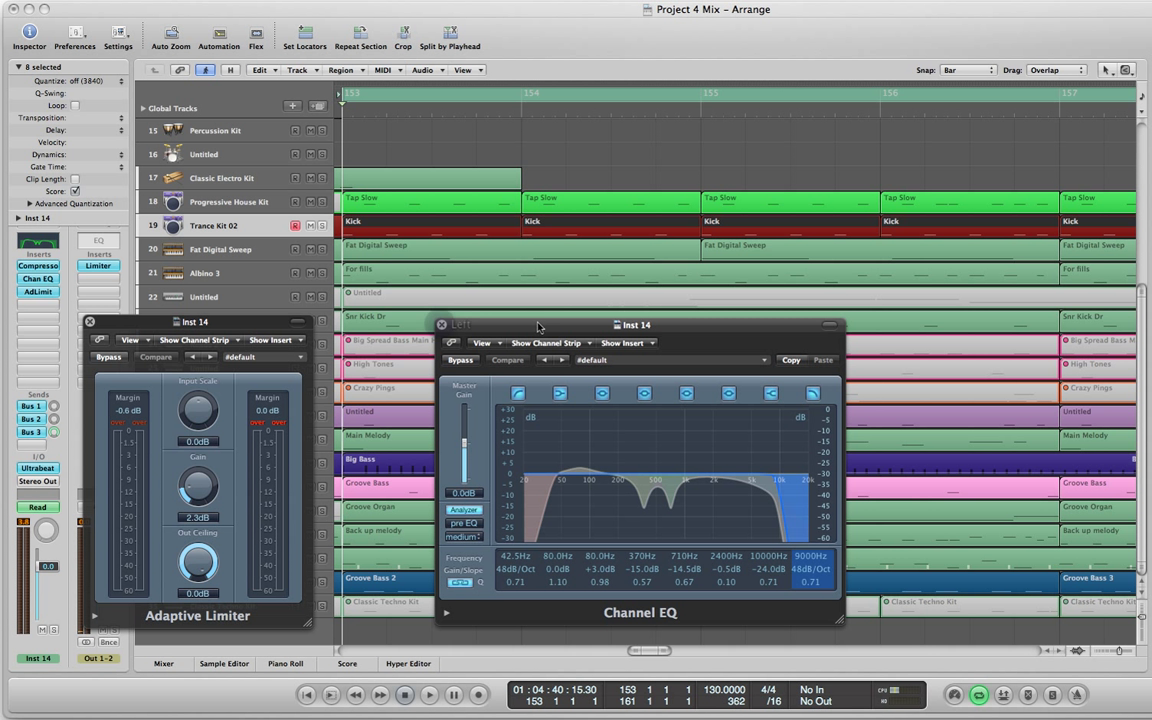
click(89, 323)
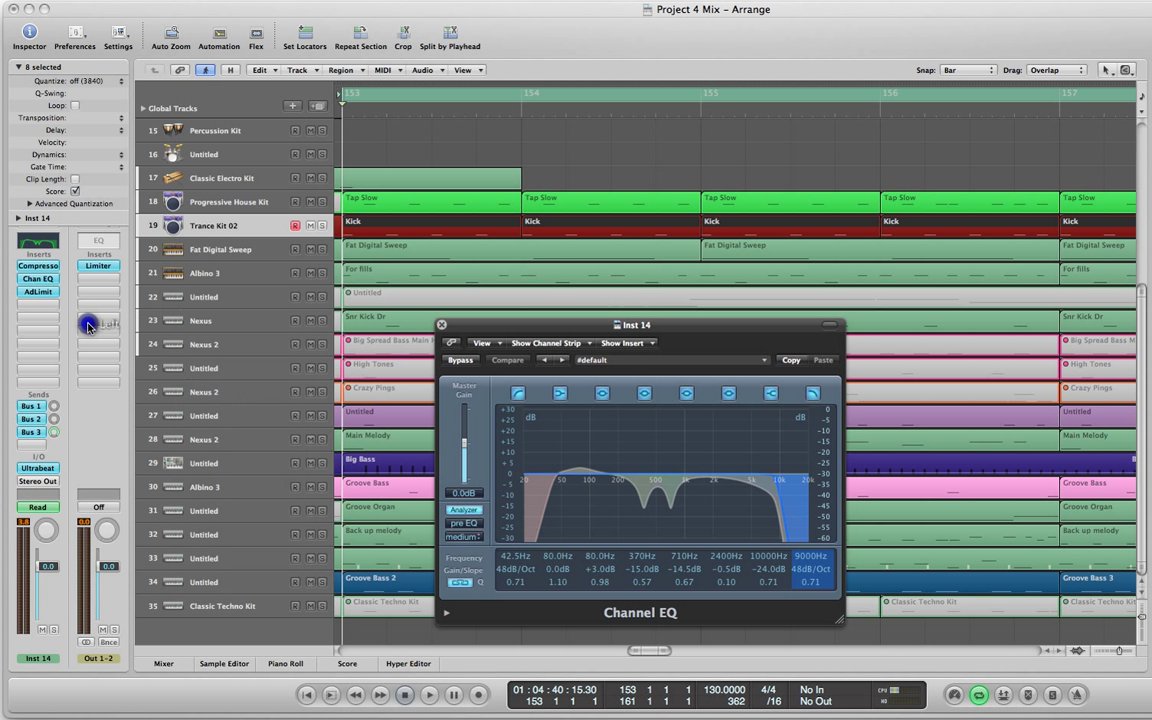
drag(552, 328, 535, 268)
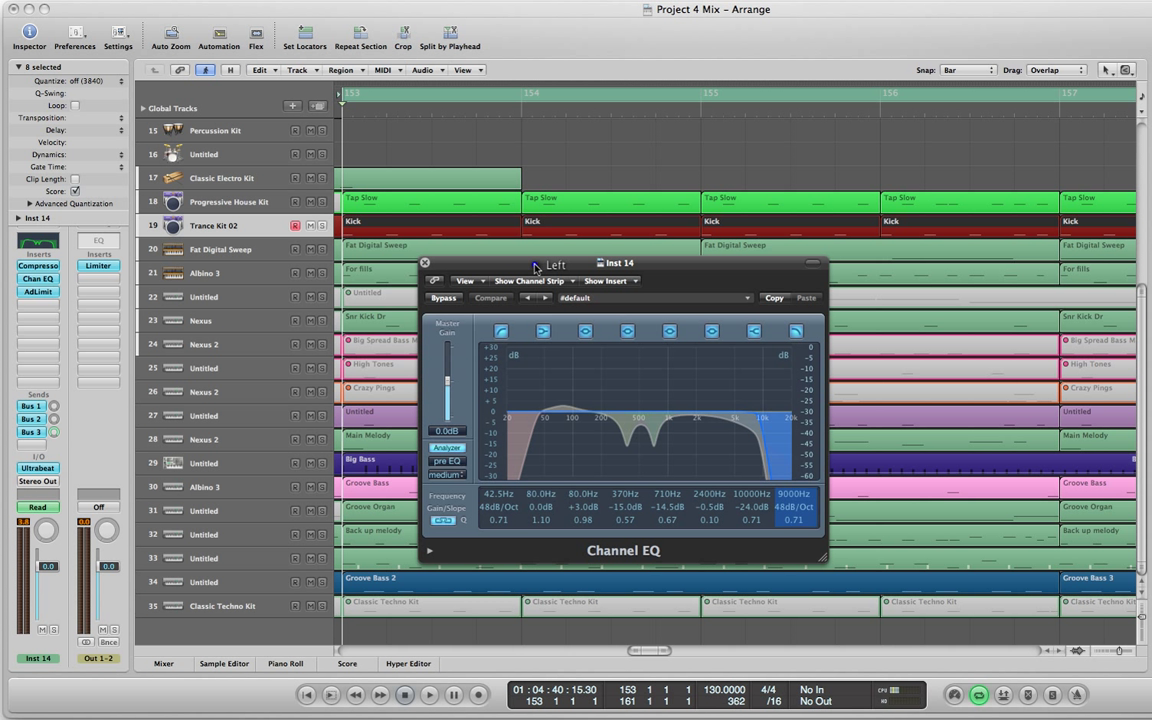
Toggle the Channel EQ's 42.5 Hz low-cut and 9000 Hz high-cut bands off and back on.
click(502, 332)
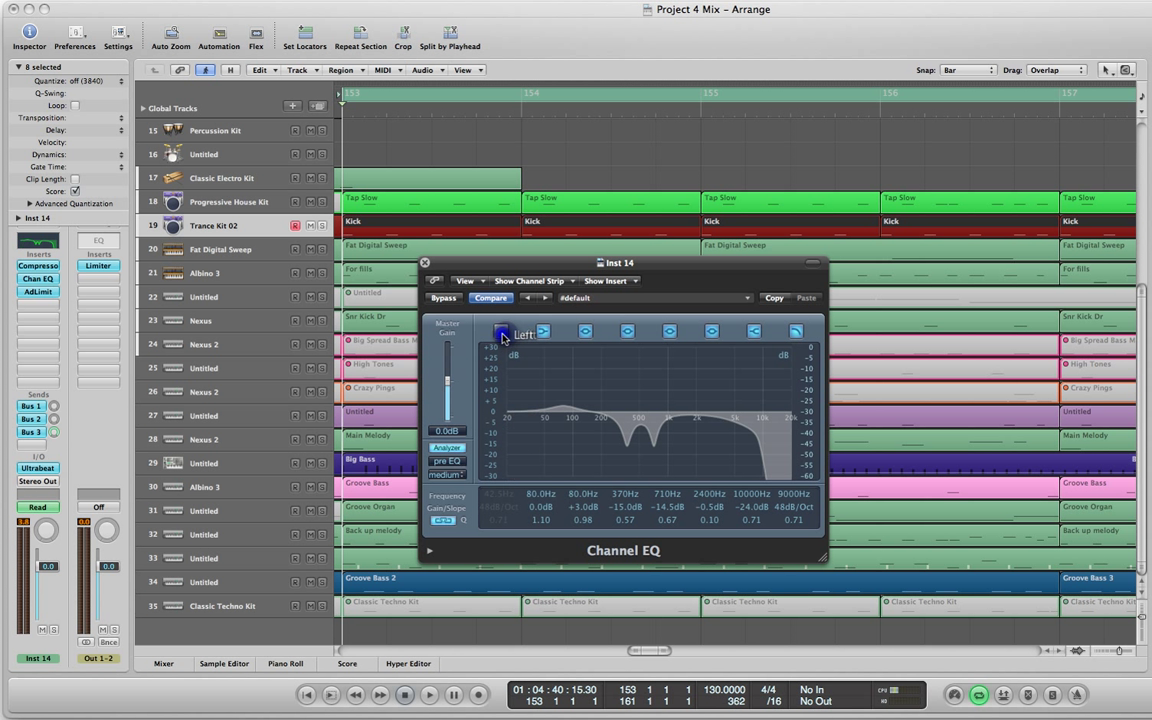
click(797, 332)
click(500, 333)
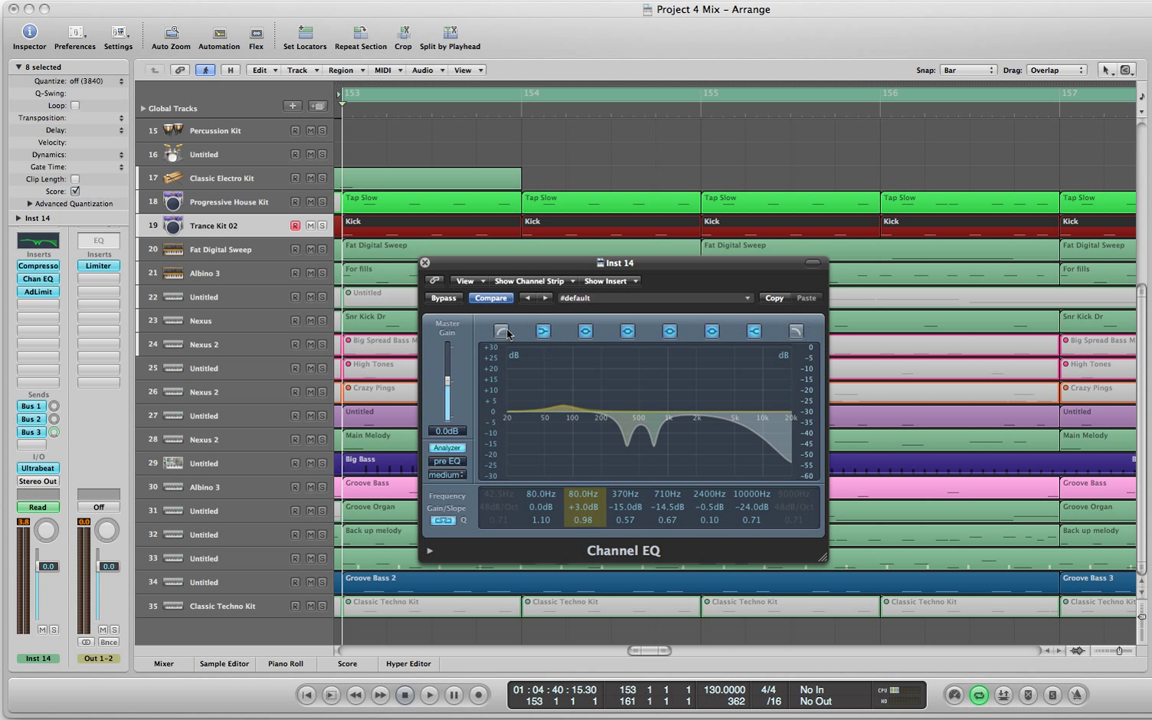
click(794, 333)
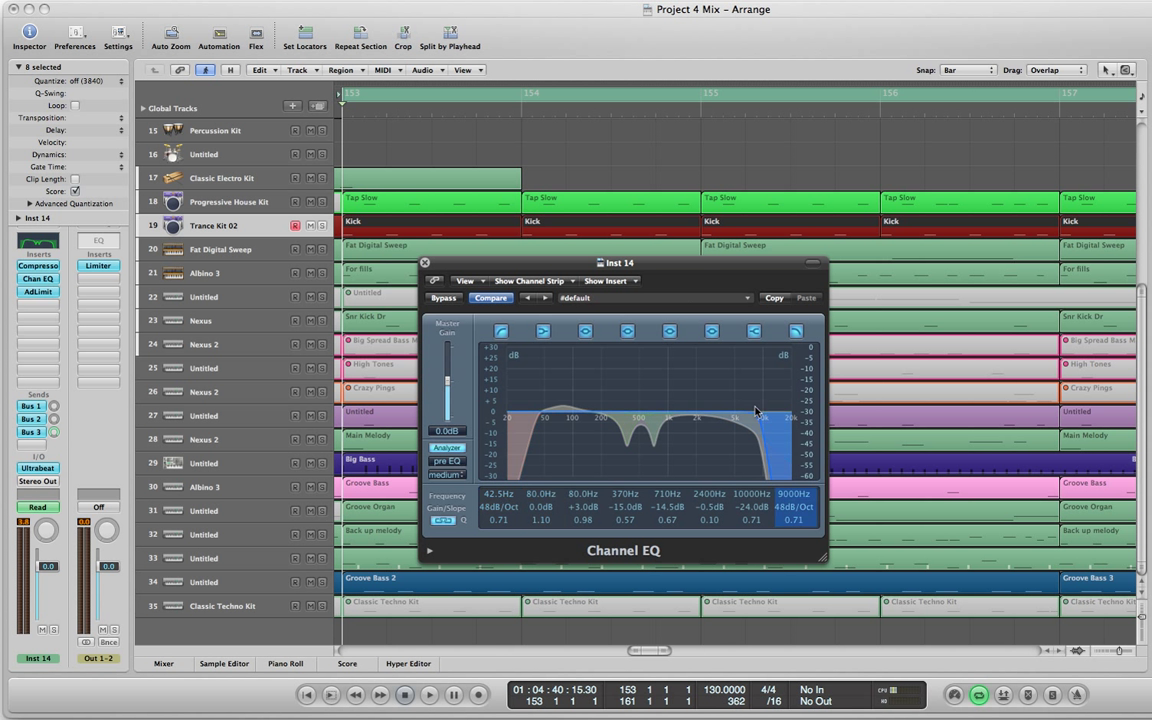
Make the high band cut -20.0 dB at 10400 Hz and retune the 2400 Hz band to 4250 Hz, flat at 0.0 dB.
drag(672, 269, 679, 221)
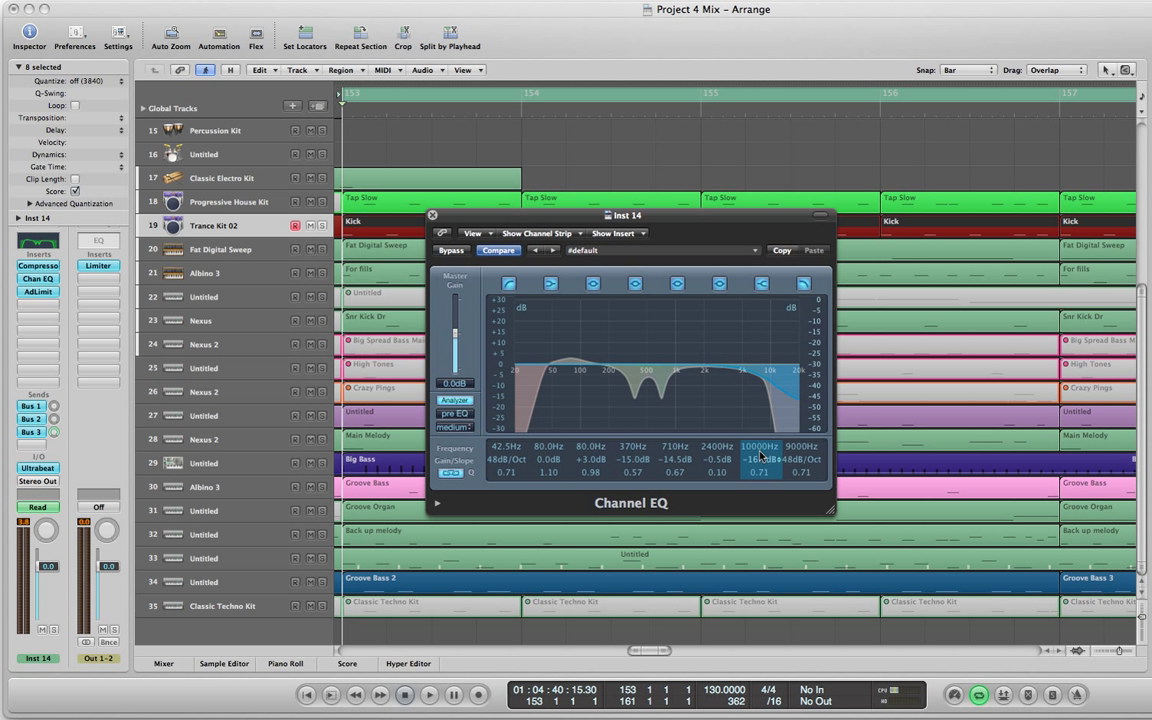
drag(759, 421, 758, 457)
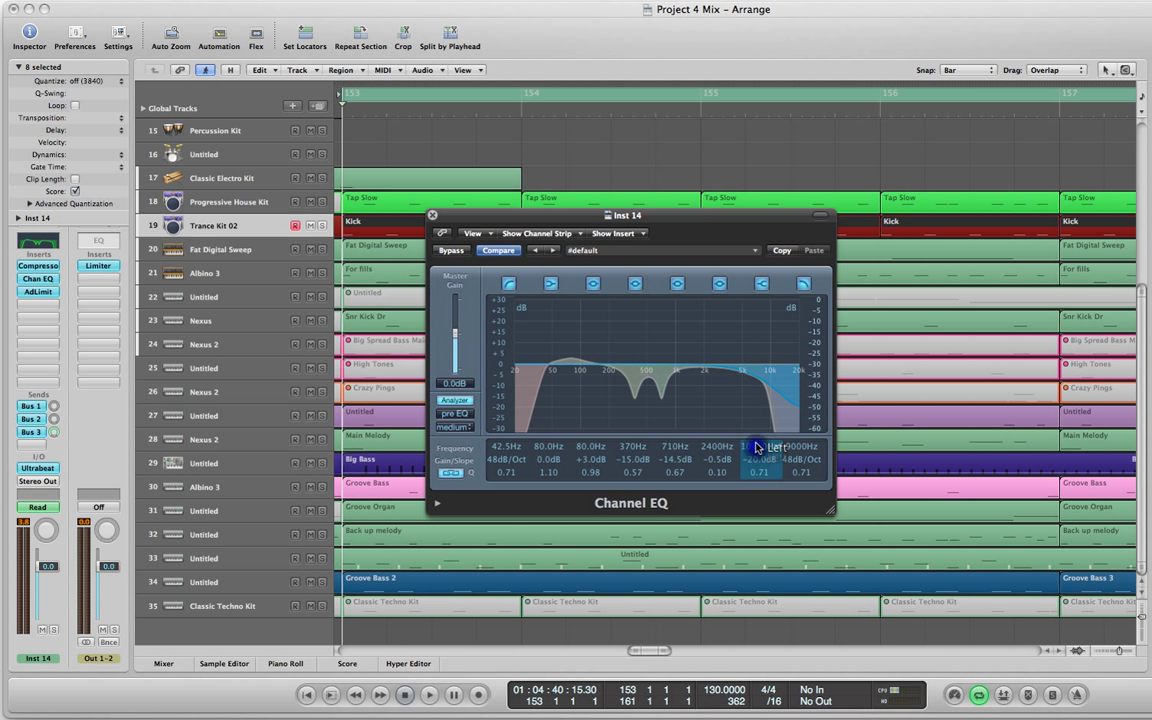
drag(757, 447, 745, 374)
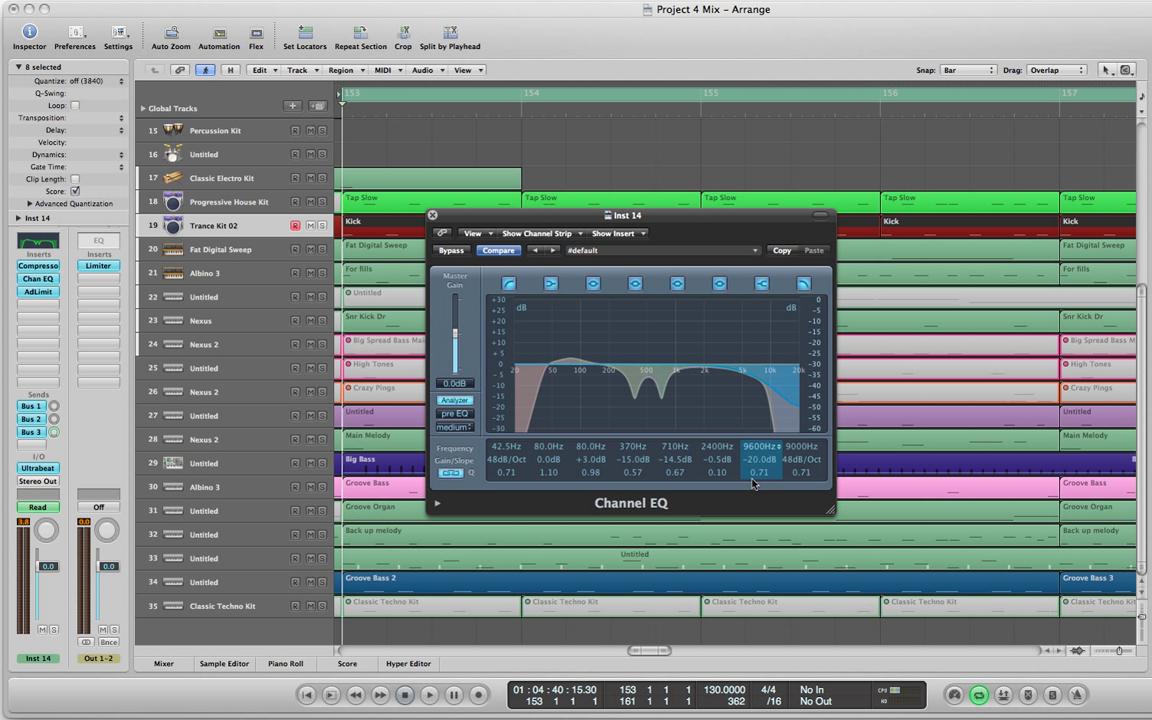
drag(753, 484, 753, 498)
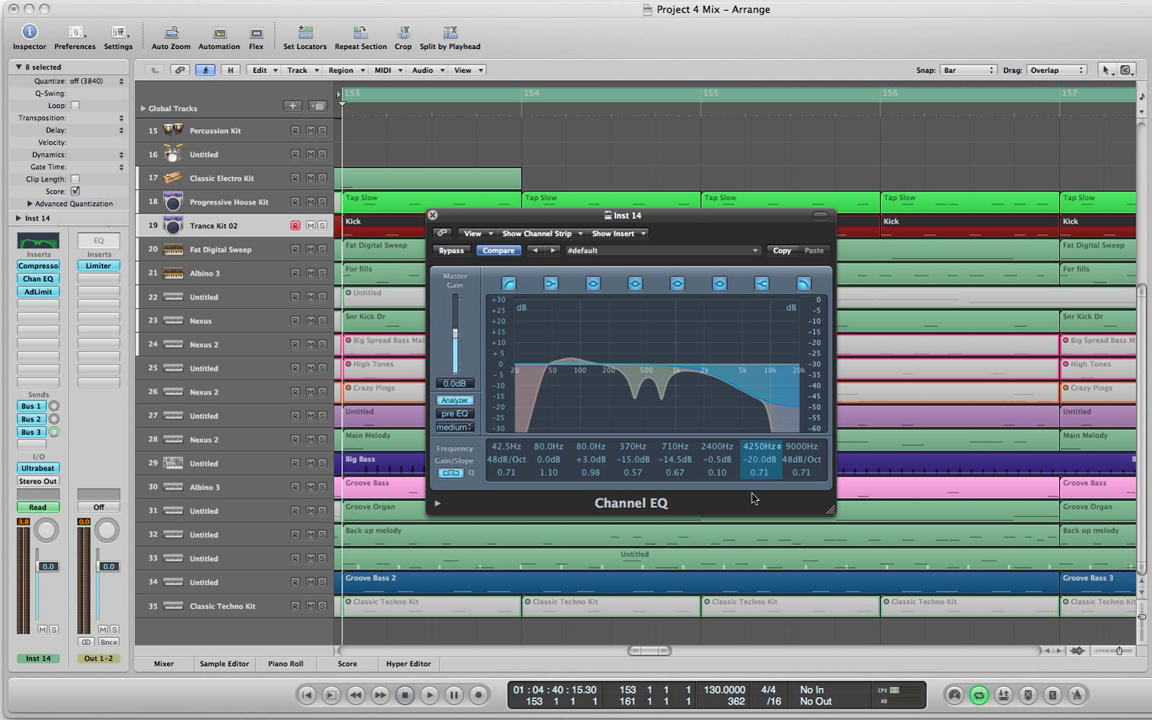
click(753, 444)
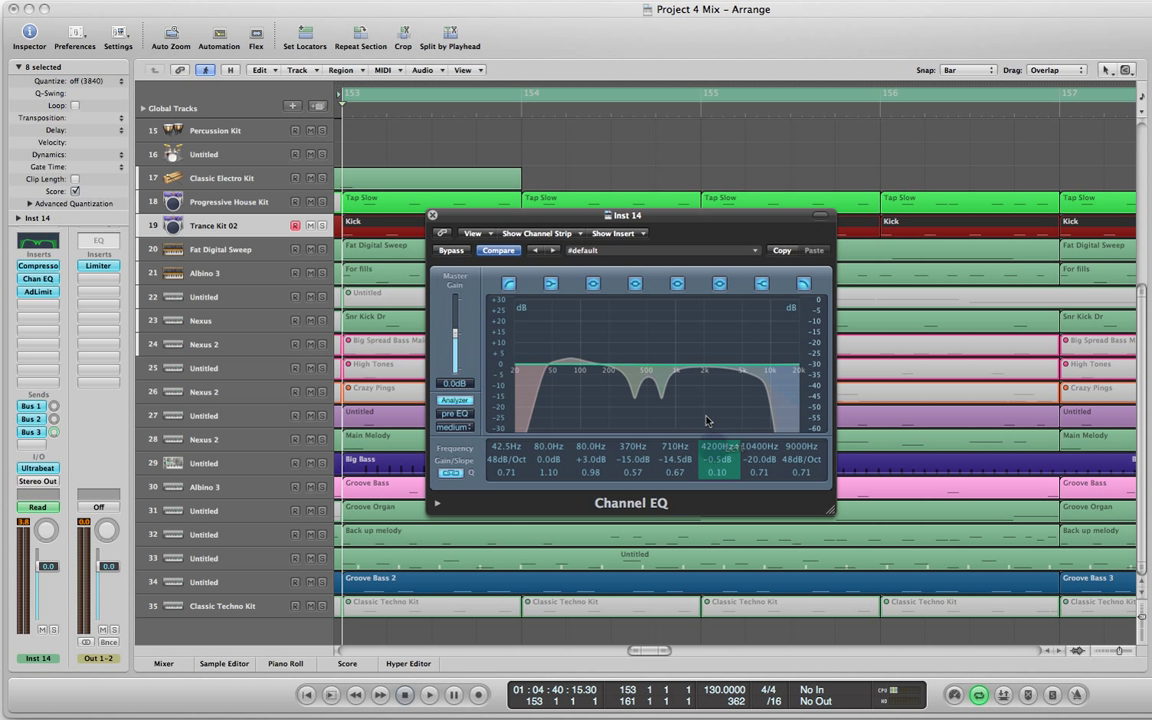
mouse_move(710, 465)
mouse_down()
mouse_move(711, 440)
mouse_move(713, 497)
mouse_move(710, 463)
mouse_up()
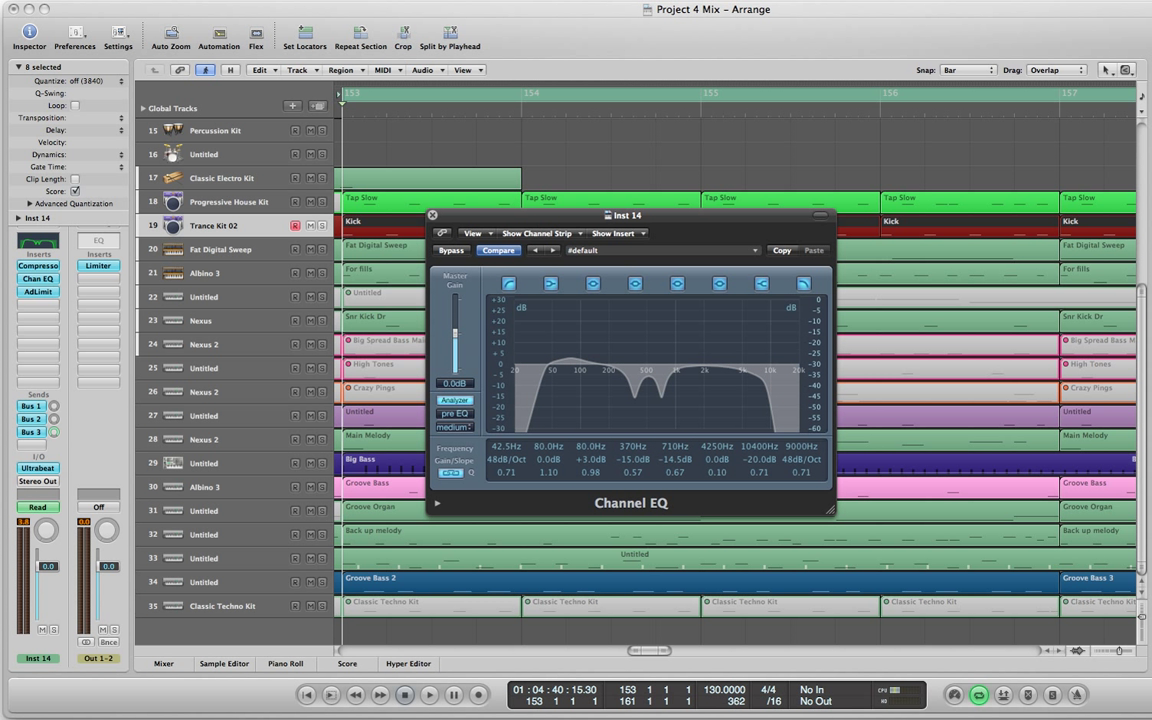
Move the 710 Hz notch to 1120 Hz, cutting -18.0 dB with Q 0.46.
click(130, 0)
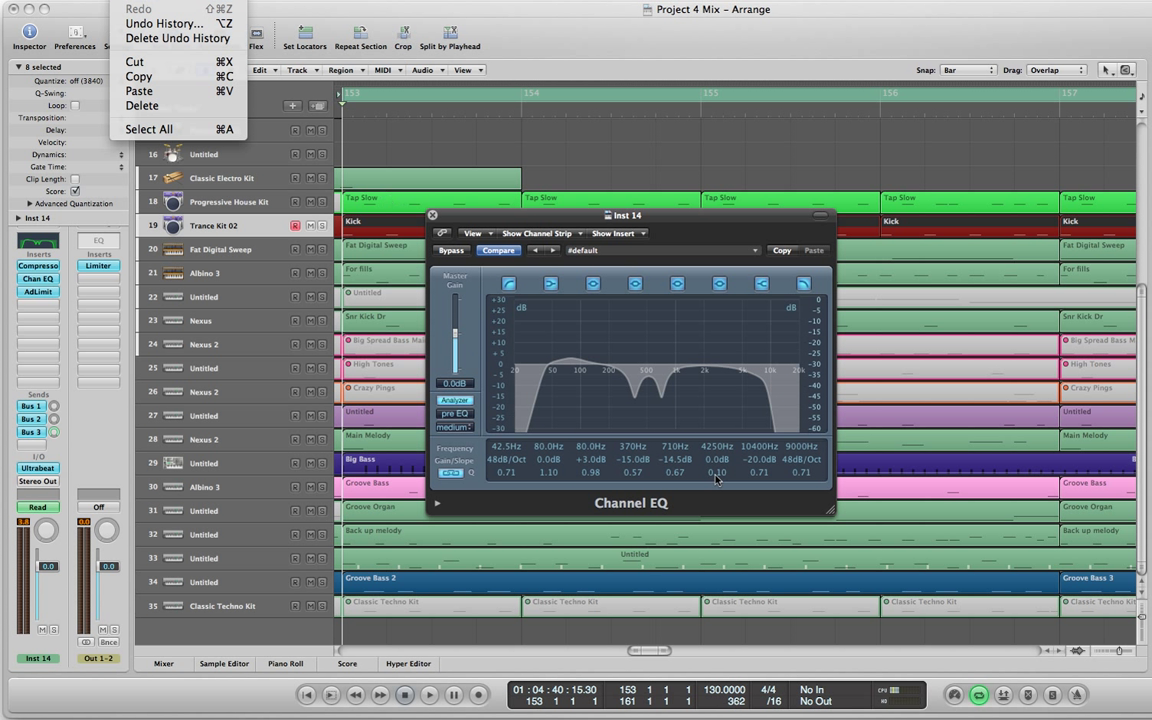
click(683, 466)
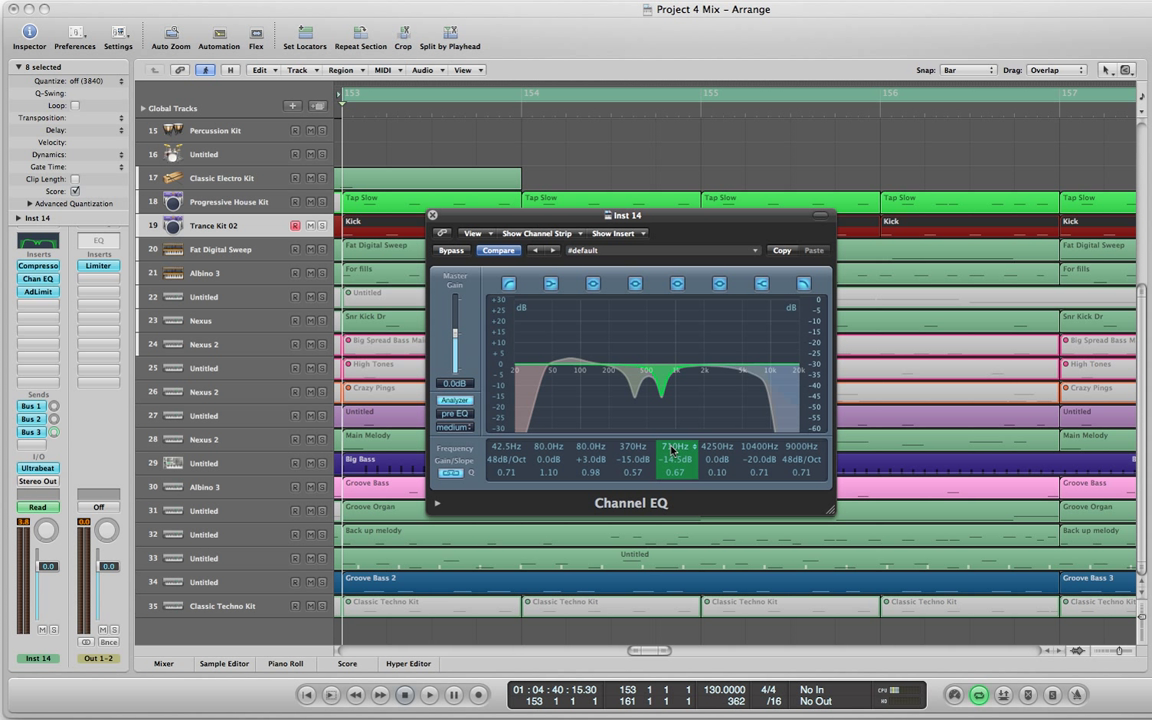
drag(665, 416, 664, 406)
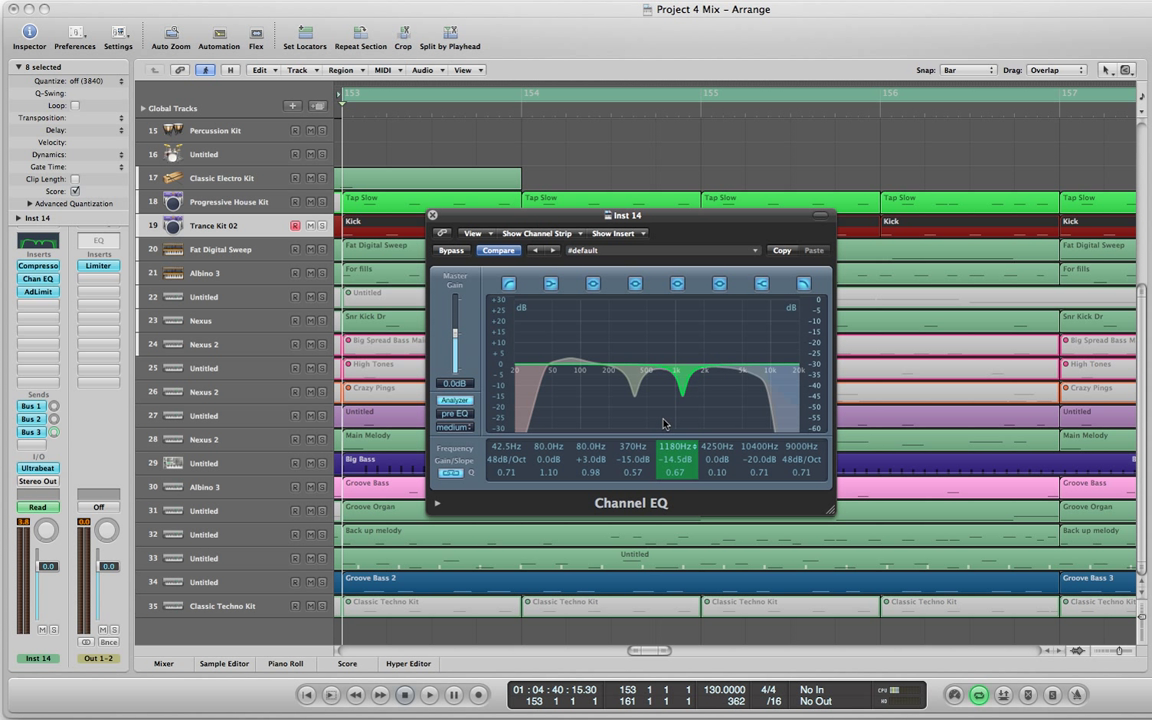
mouse_move(670, 460)
mouse_down()
mouse_move(667, 430)
mouse_move(670, 463)
mouse_up()
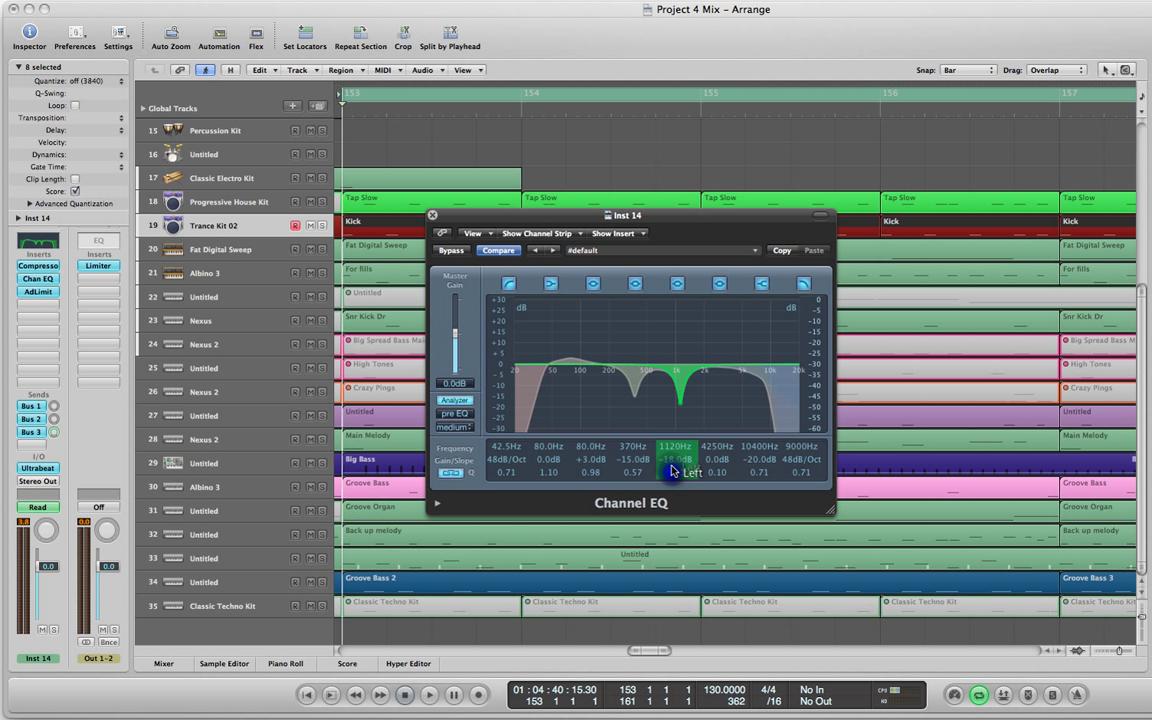
mouse_move(672, 471)
mouse_down()
mouse_move(673, 459)
mouse_move(676, 502)
mouse_move(674, 481)
mouse_up()
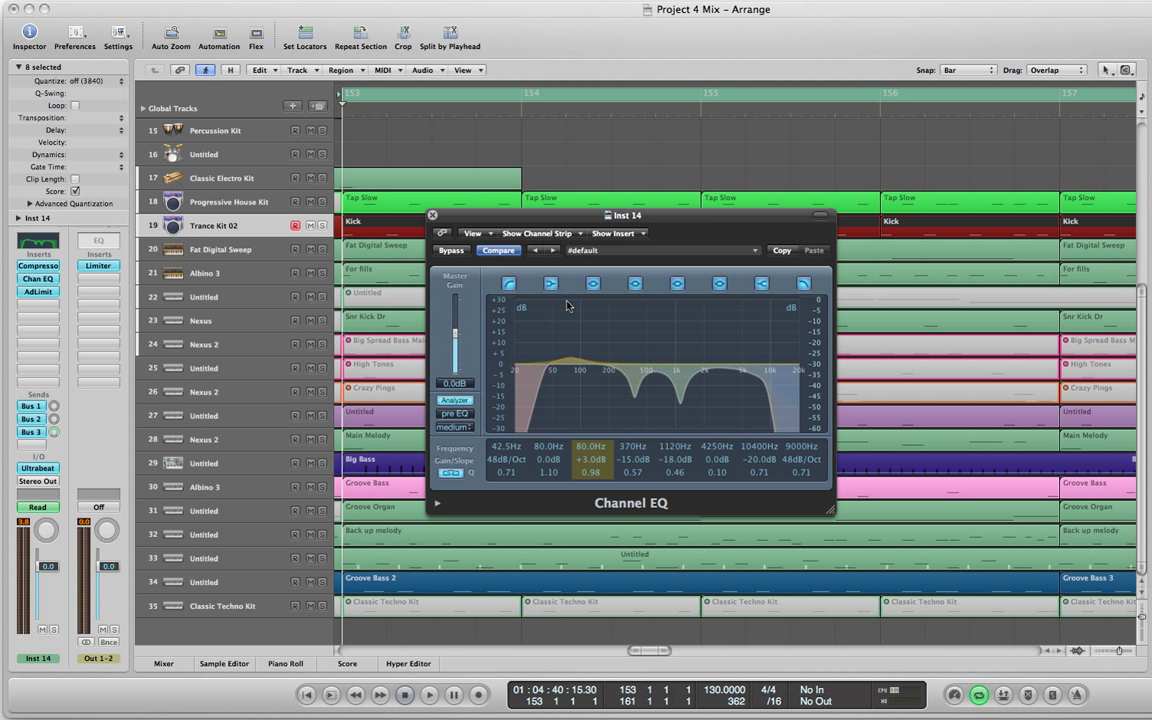
Solo Trance Kit 02 and, while it plays, shift the EQ notch to 810 Hz at -17.5 dB.
click(321, 227)
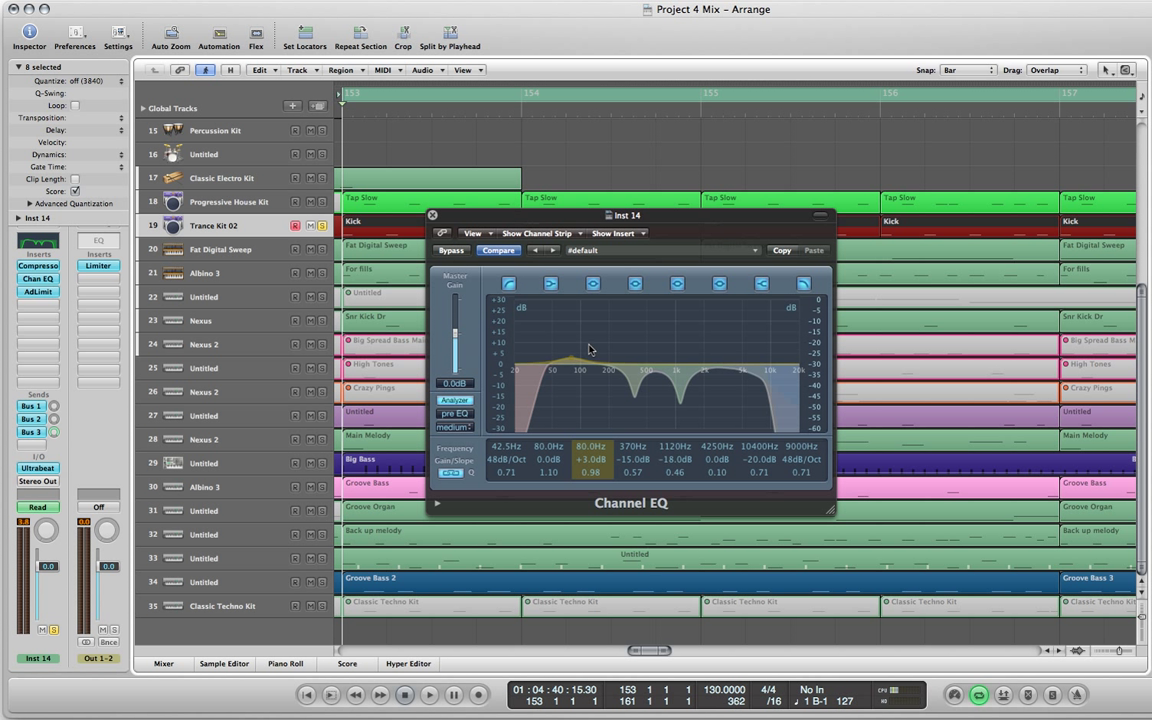
key(space)
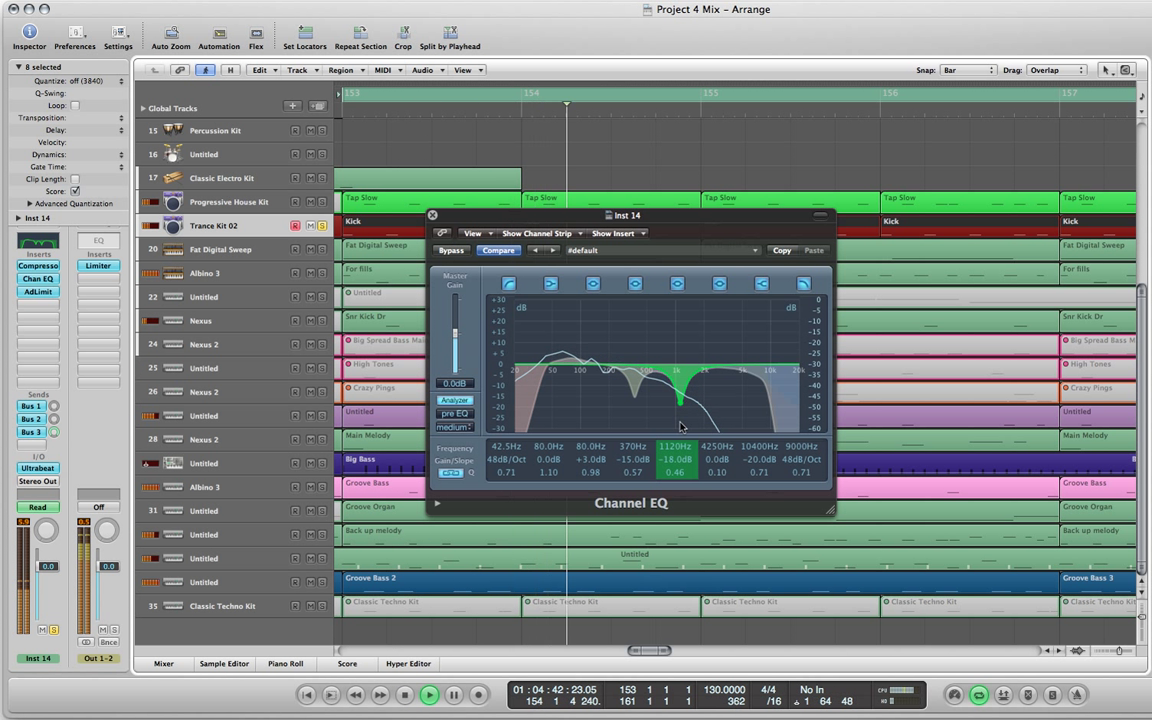
mouse_move(668, 461)
mouse_down()
mouse_move(676, 418)
mouse_move(655, 582)
mouse_move(656, 472)
mouse_up()
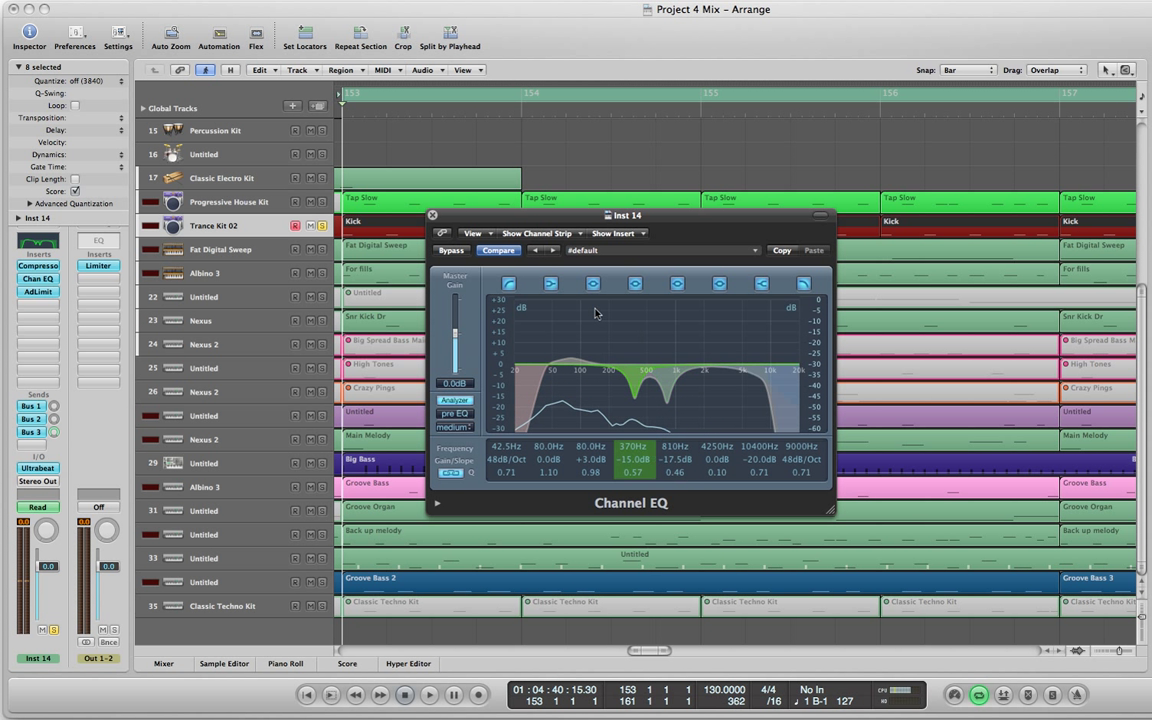
drag(553, 217, 552, 207)
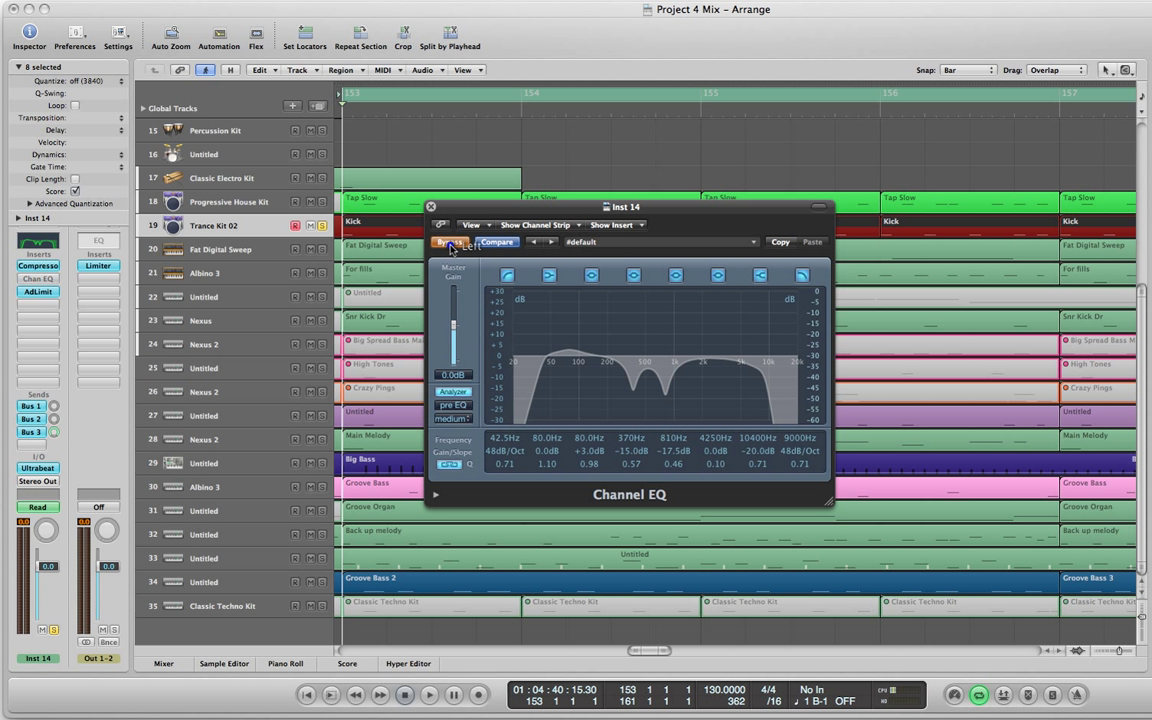
key(space)
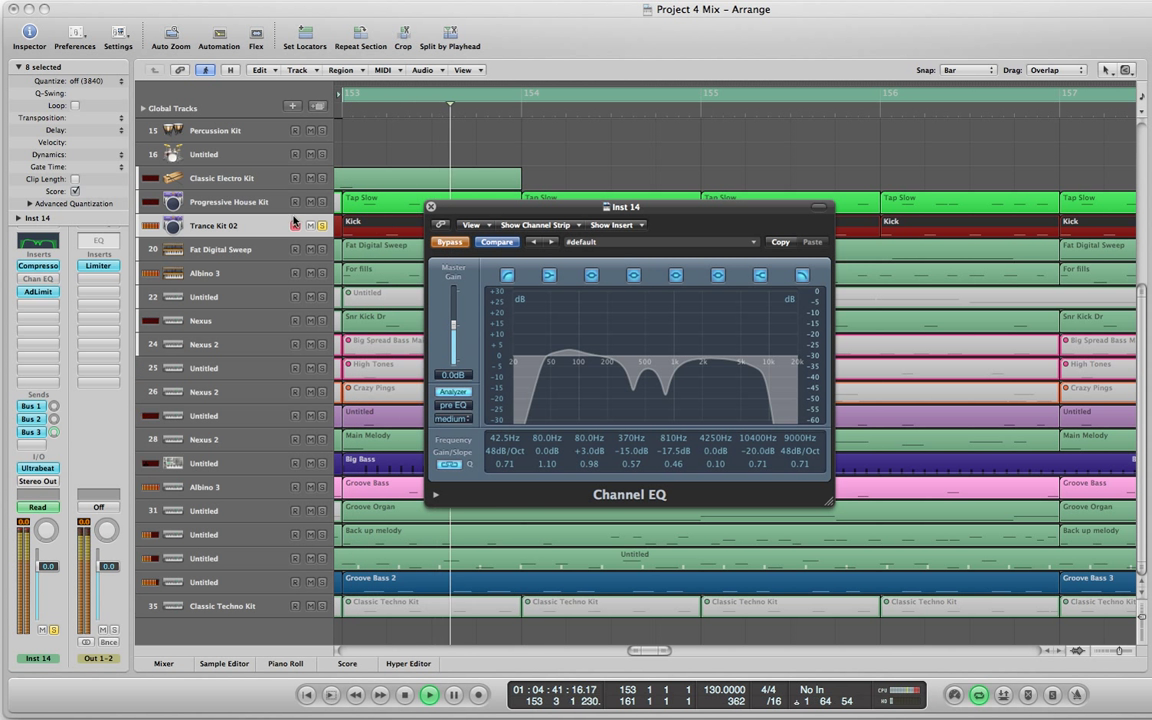
click(450, 242)
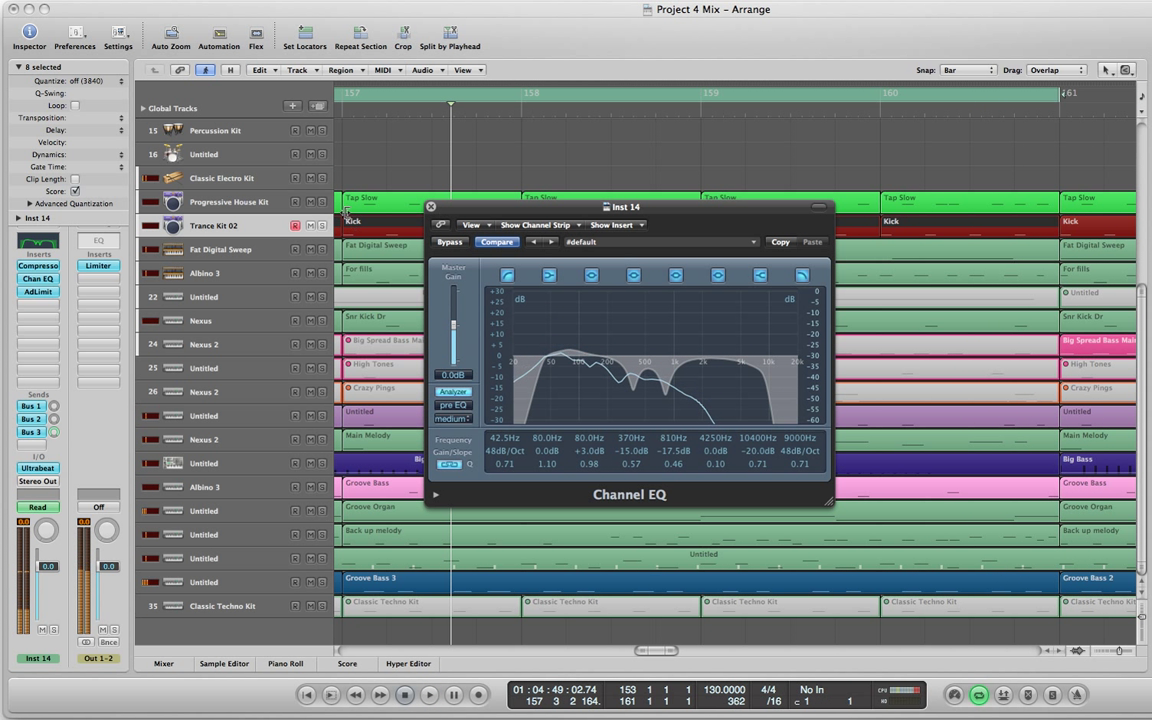
Open the kick's Adaptive Limiter and raise its Gain to about 4.9 dB during playback.
click(40, 291)
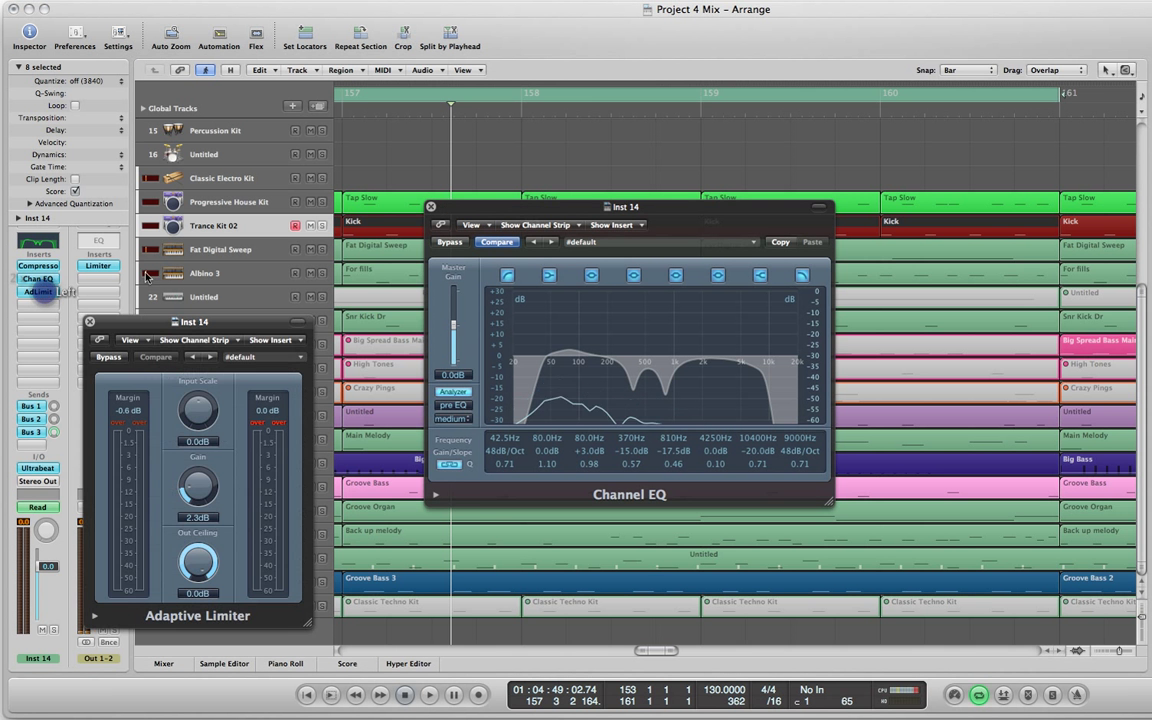
drag(178, 330, 284, 222)
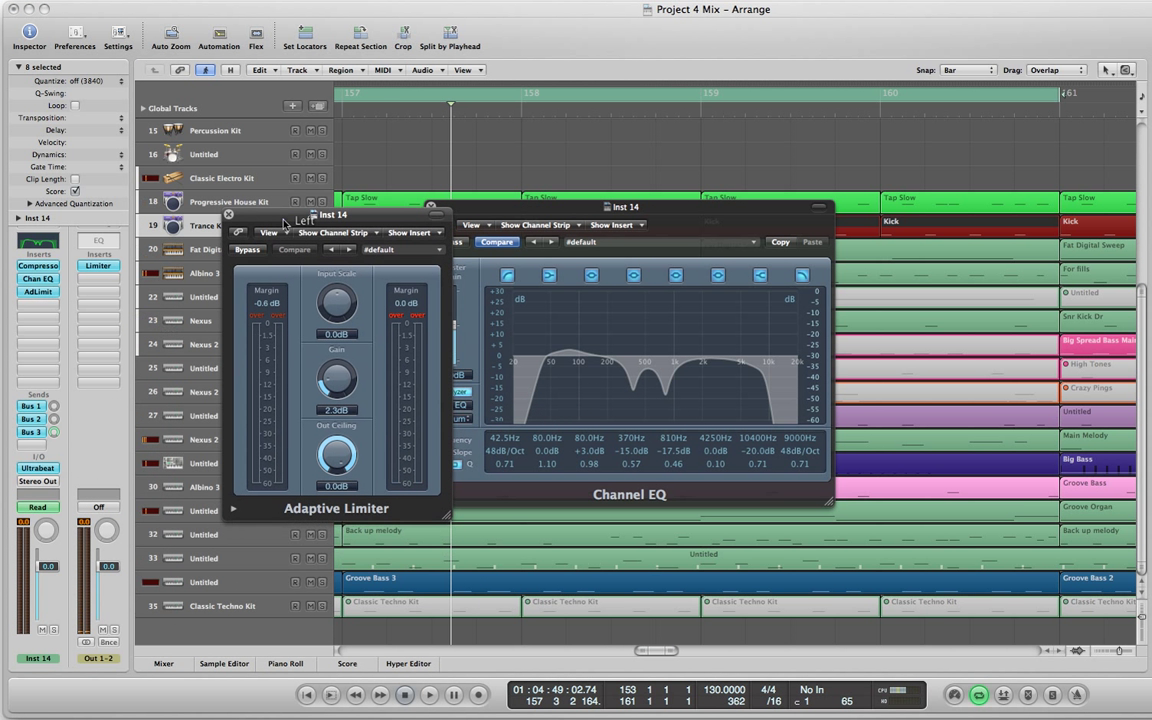
drag(512, 212, 651, 281)
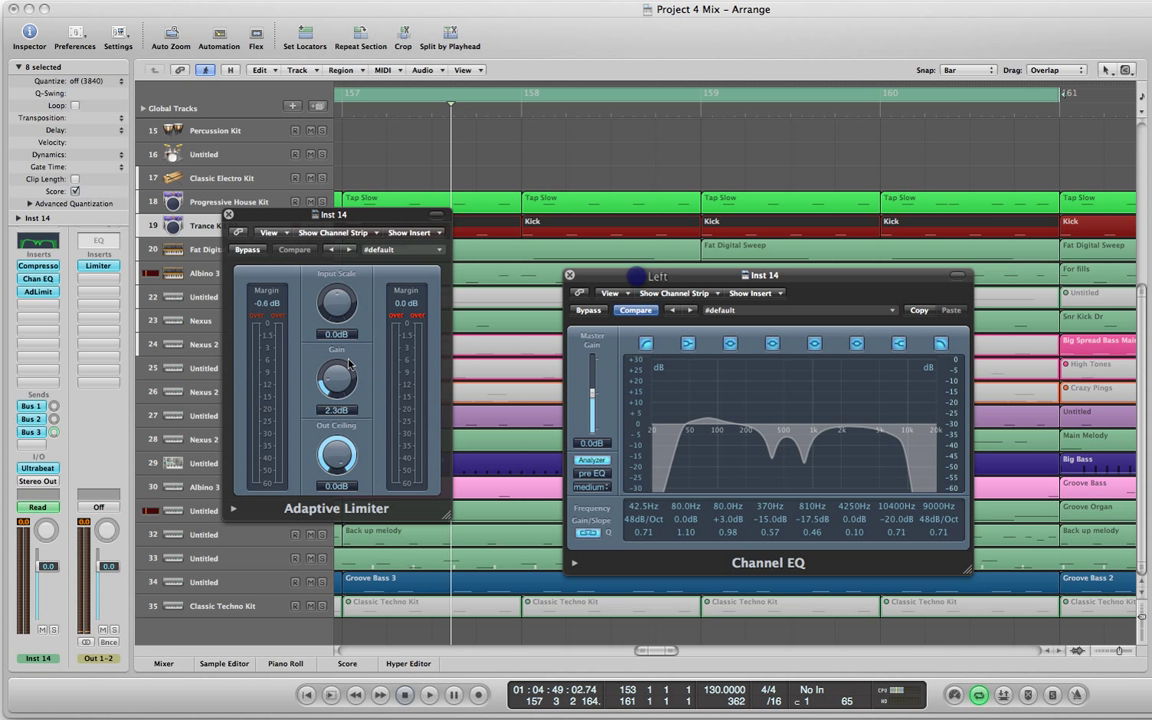
key(space)
drag(349, 368, 331, 348)
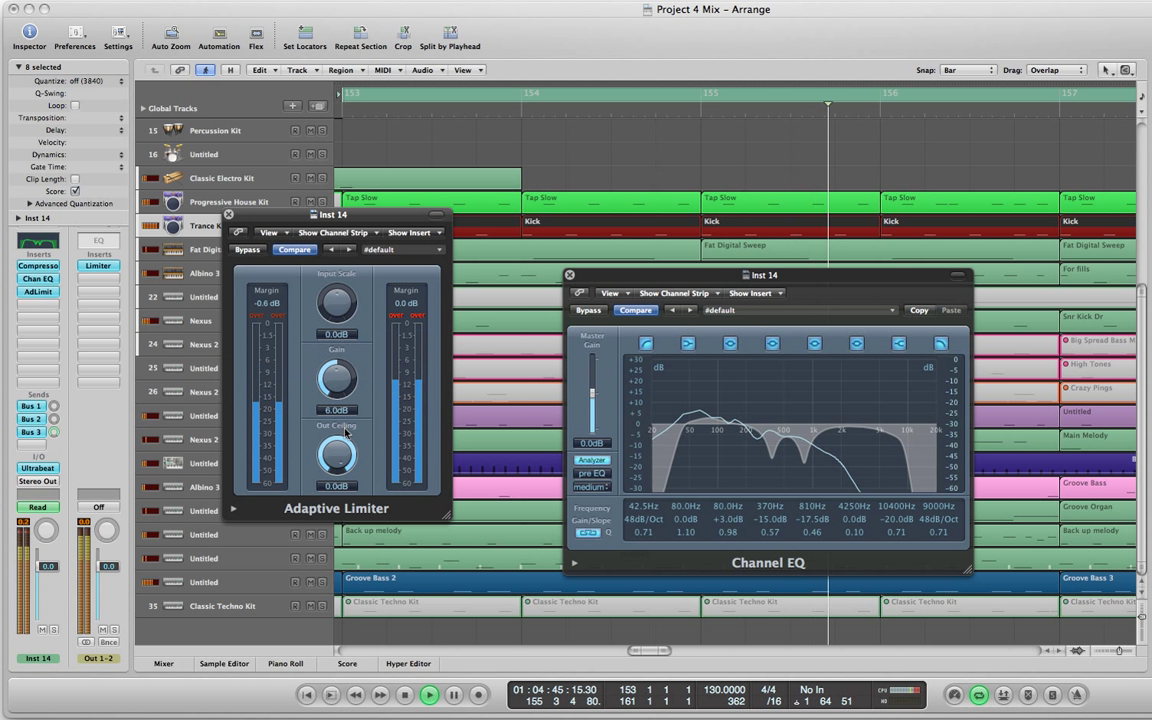
key(space)
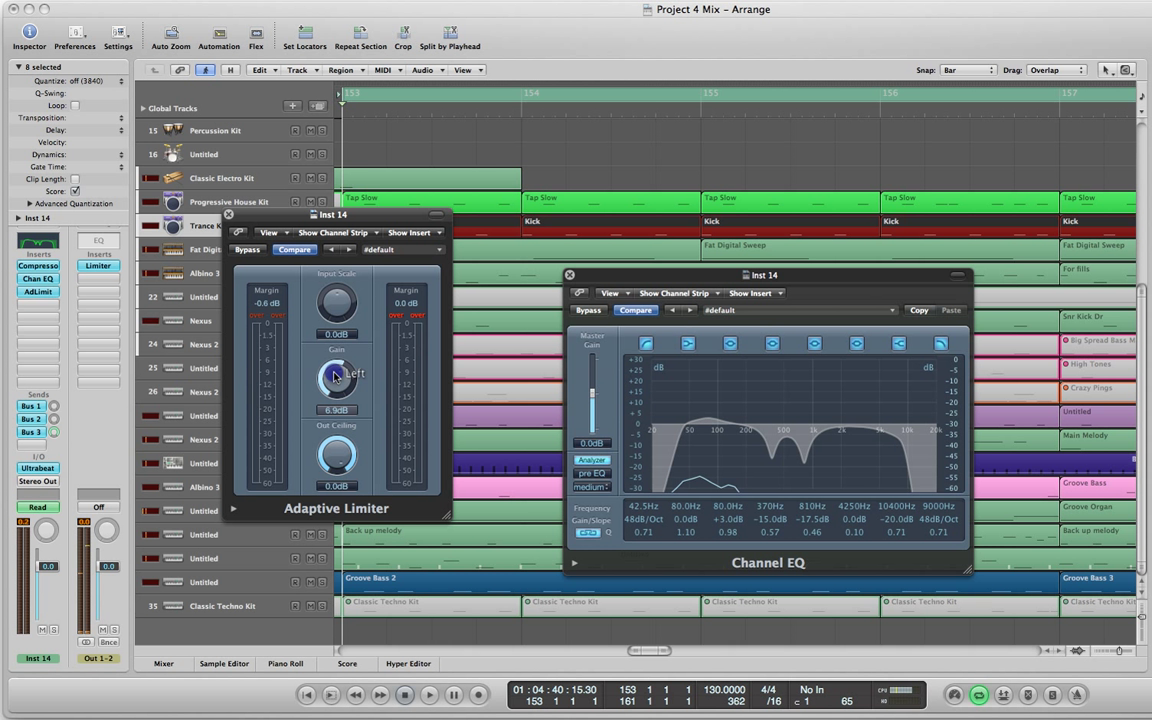
Raise the Adaptive Limiter's Gain further while listening from bar 153.
key(space)
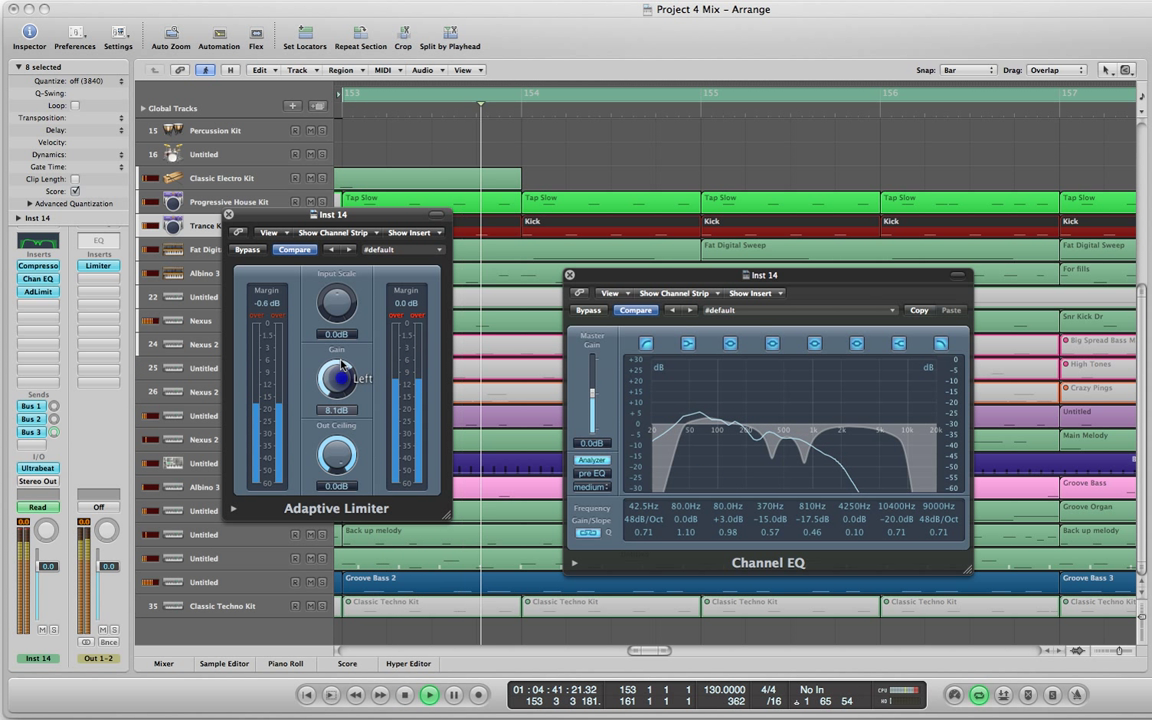
mouse_move(336, 376)
mouse_down()
mouse_move(338, 362)
mouse_move(340, 373)
mouse_up()
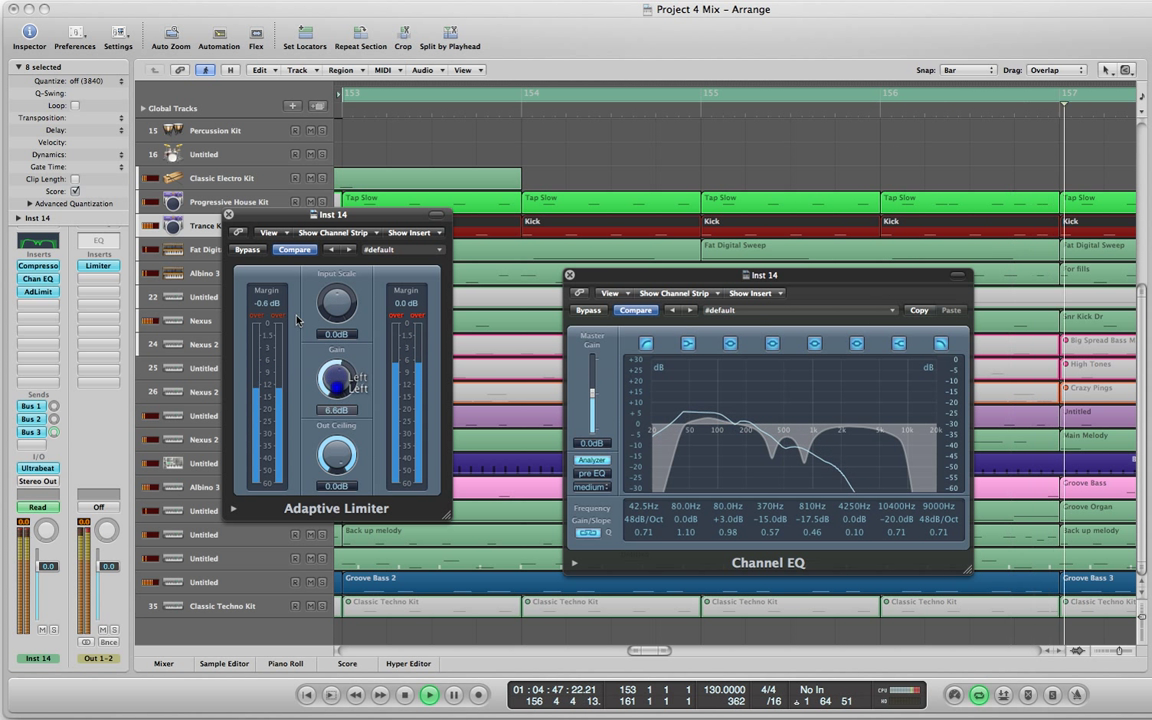
drag(258, 222, 398, 230)
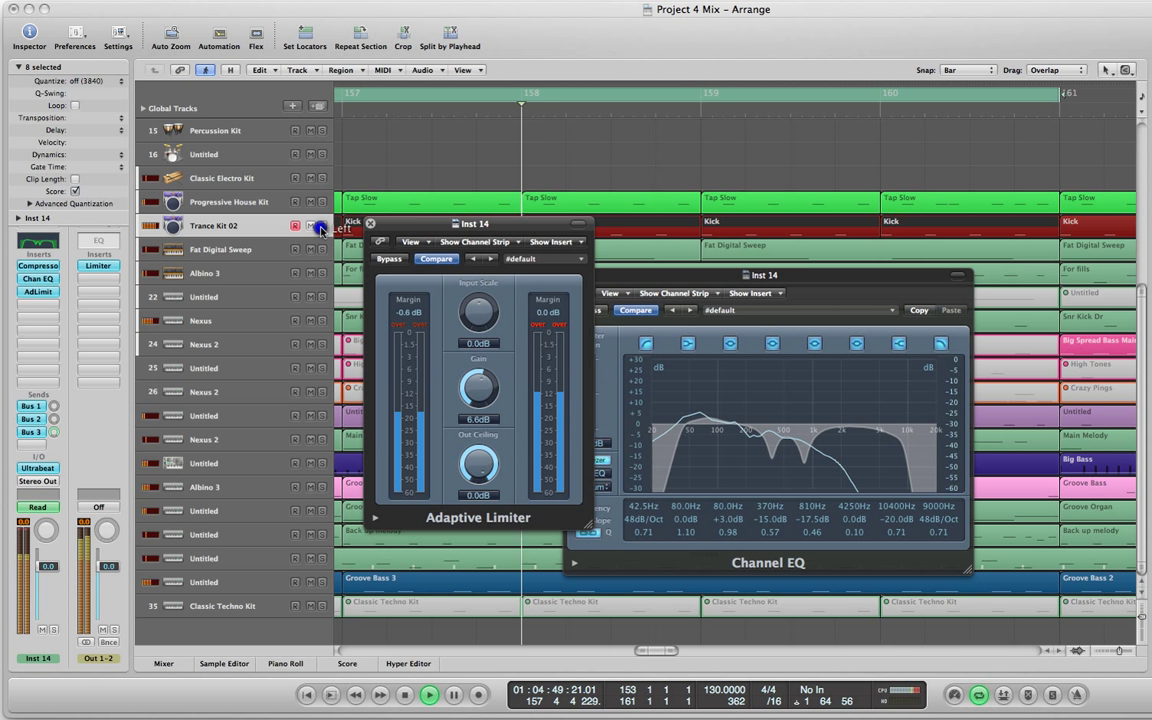
mouse_move(477, 390)
mouse_down()
mouse_move(473, 368)
mouse_move(477, 398)
mouse_up()
Set the limiter Gain to 6.4 dB, comparing with Bypass on and off, then stop playback.
click(388, 262)
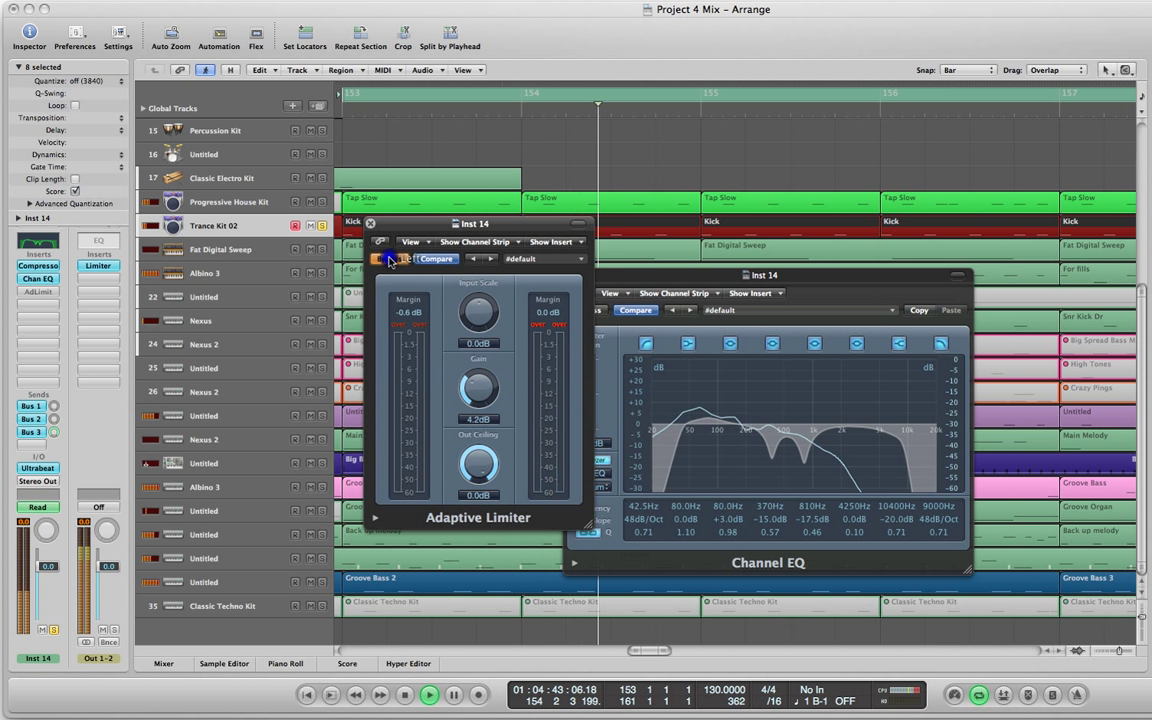
click(388, 260)
drag(479, 386, 479, 372)
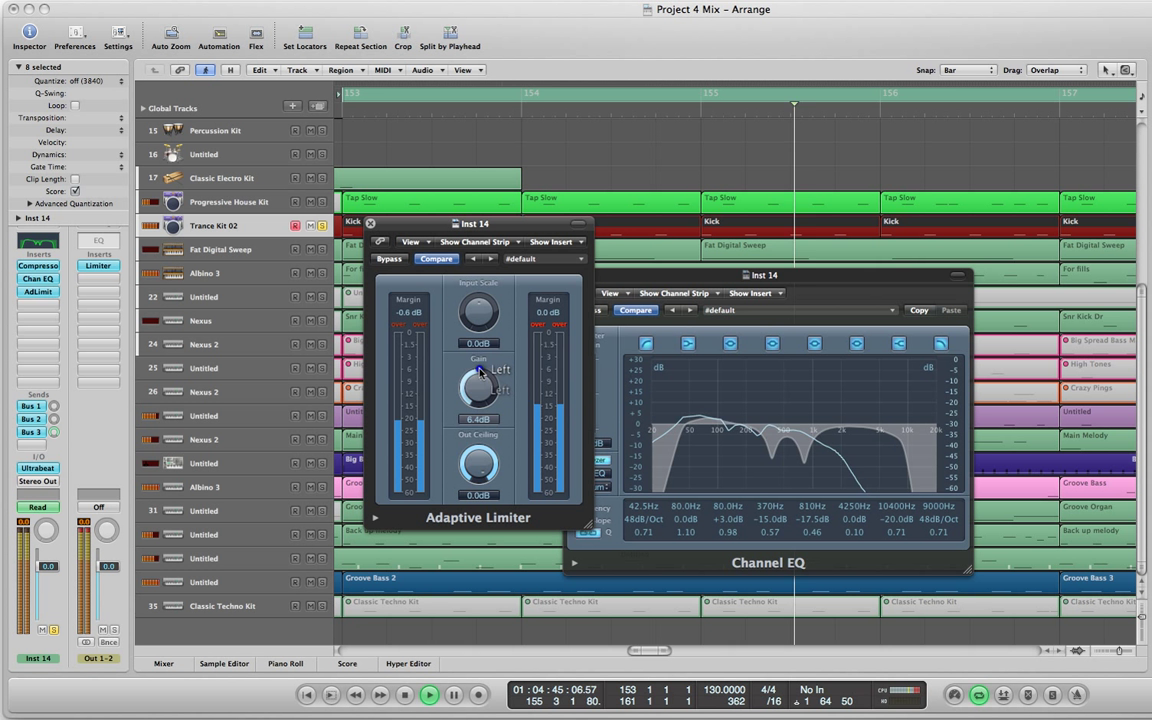
click(393, 260)
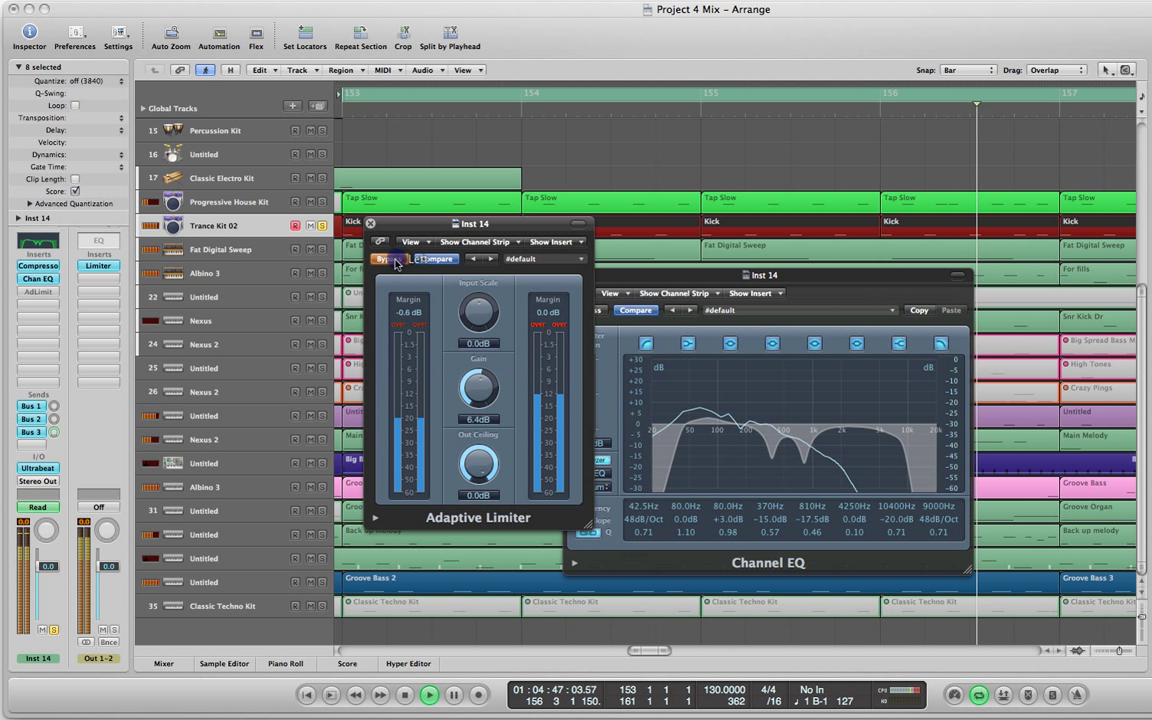
click(390, 260)
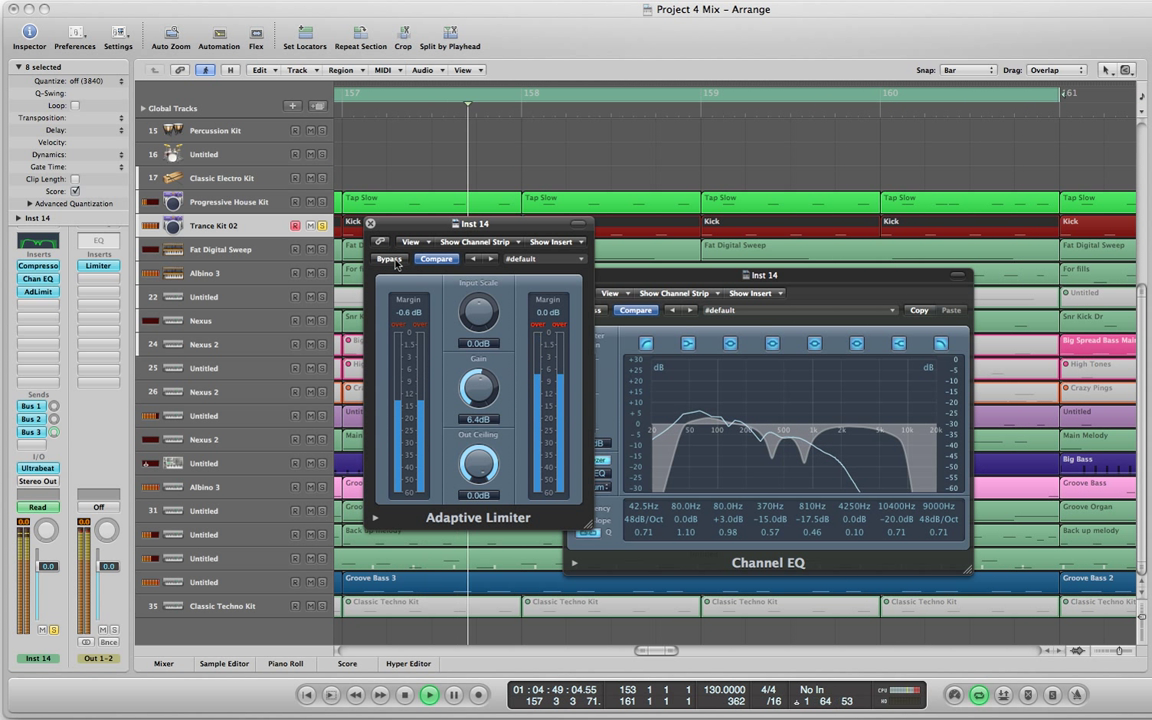
key(space)
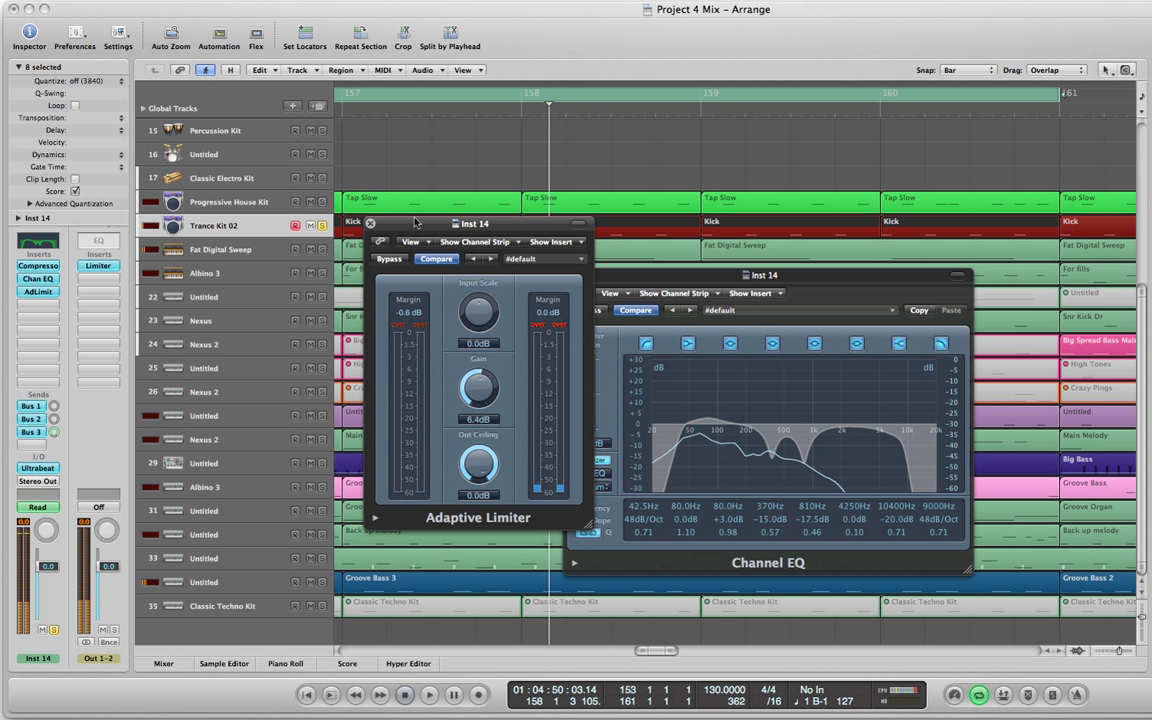
drag(415, 222, 345, 259)
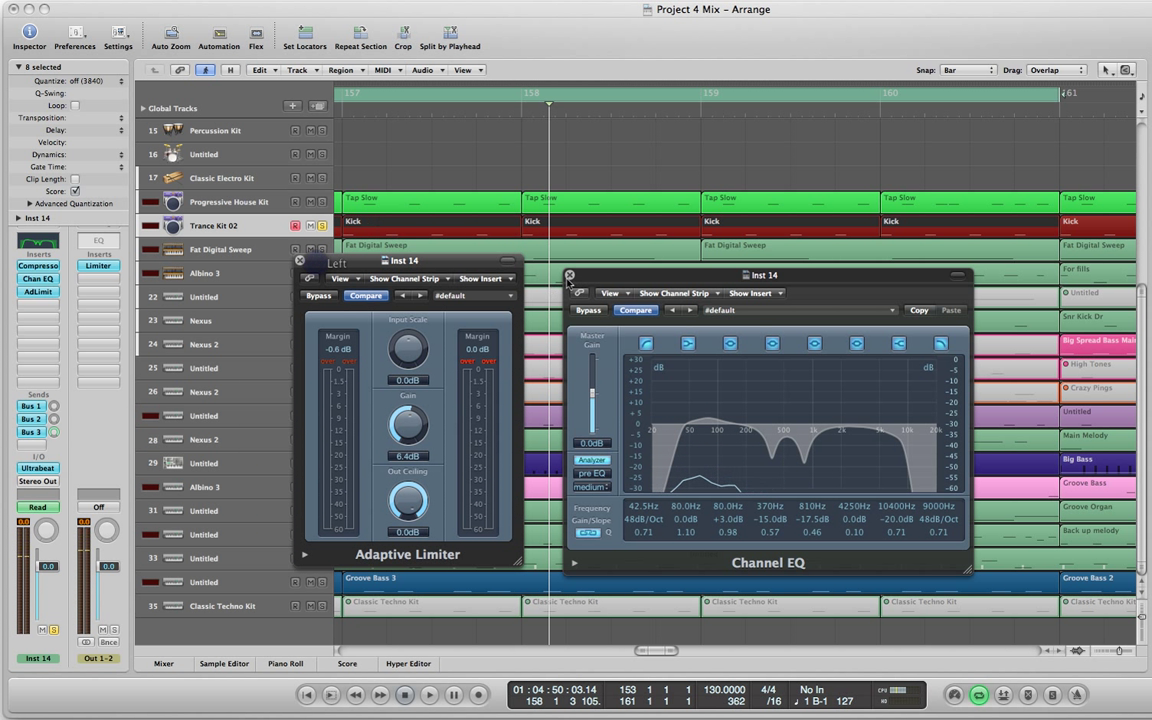
Close the Channel EQ and Adaptive Limiter windows and play the arrangement from bar 153.
click(570, 275)
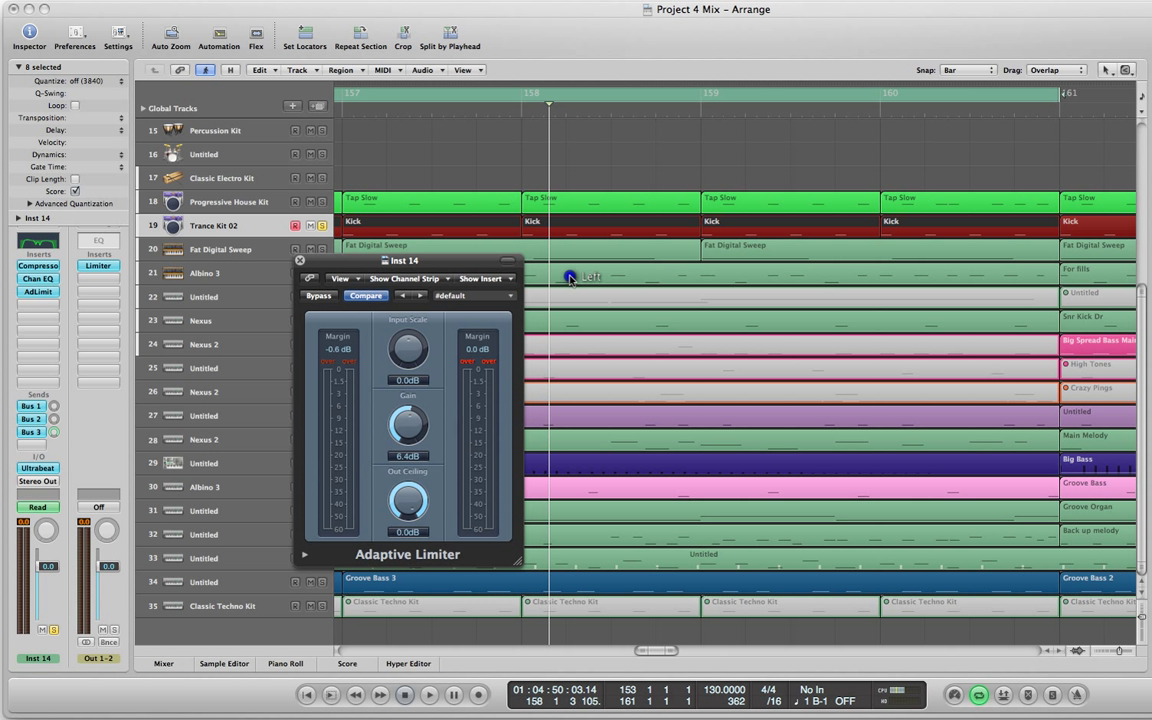
click(300, 262)
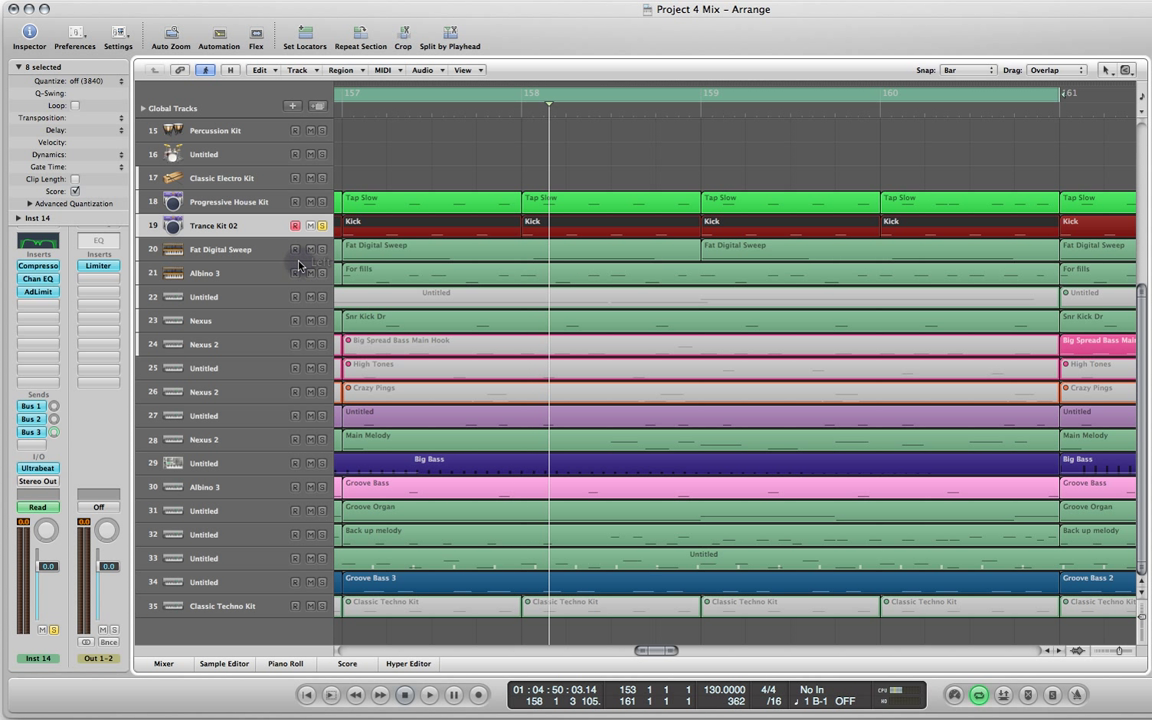
key(space)
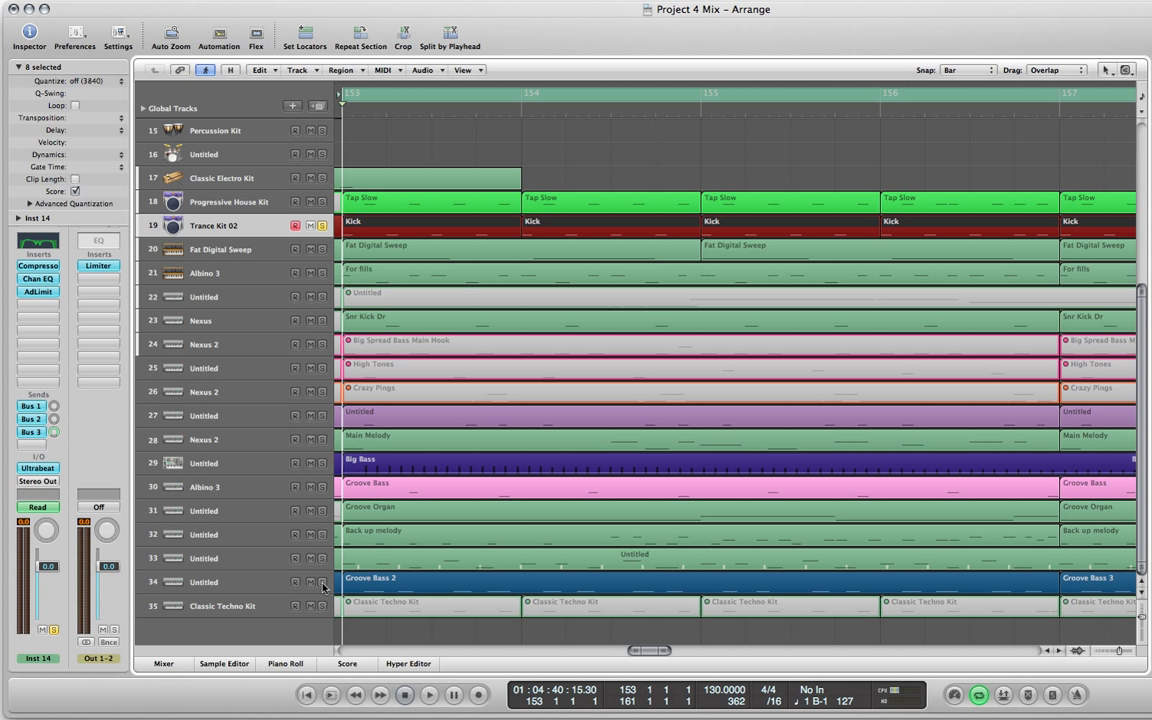
key(space)
Unsolo track 34 and the Groove Organ, toggle Trance Kit 02's solo, then stop.
click(322, 511)
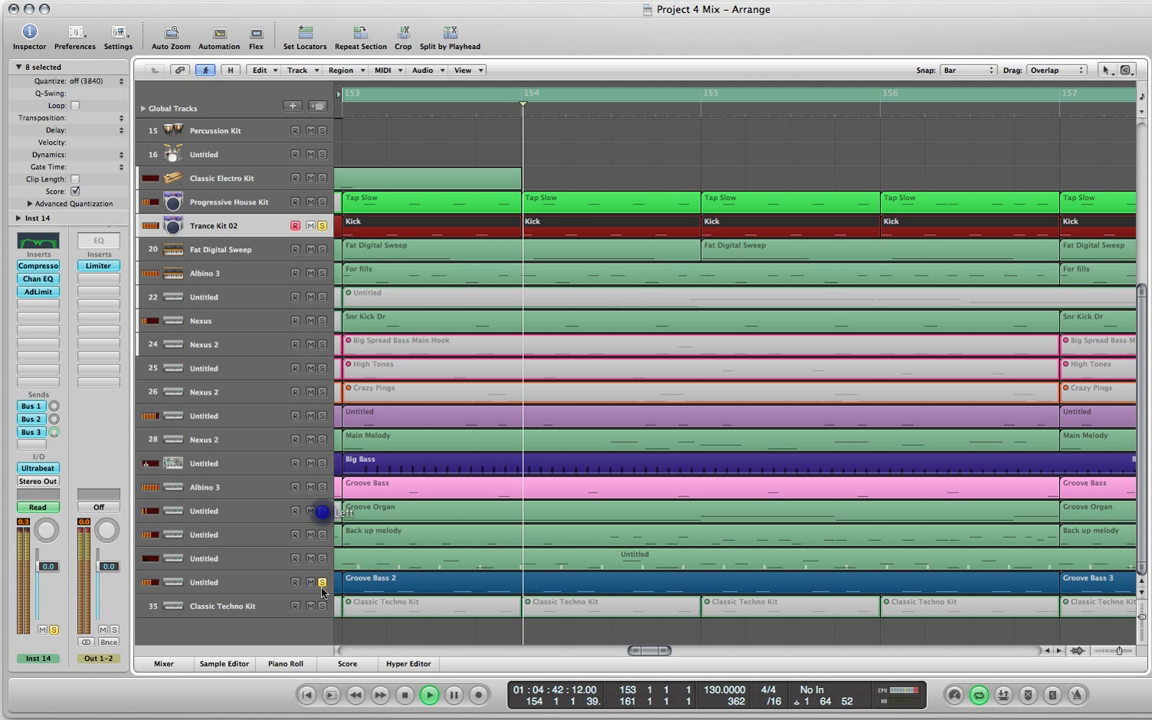
click(322, 584)
click(238, 511)
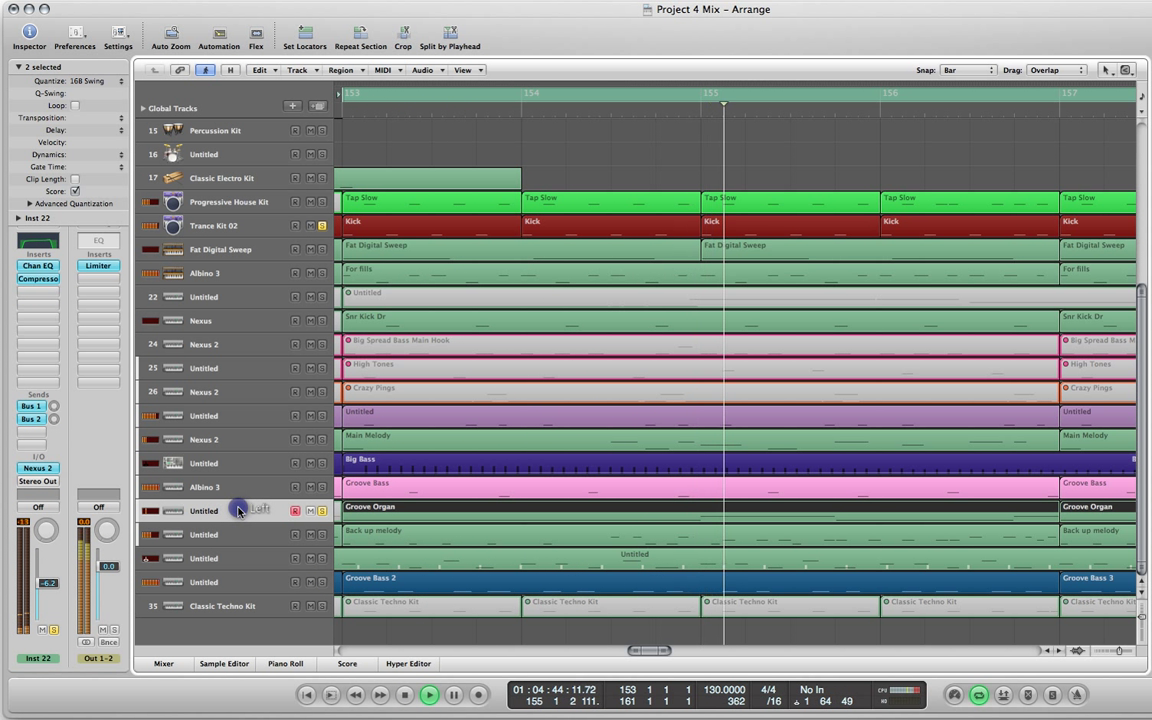
click(322, 225)
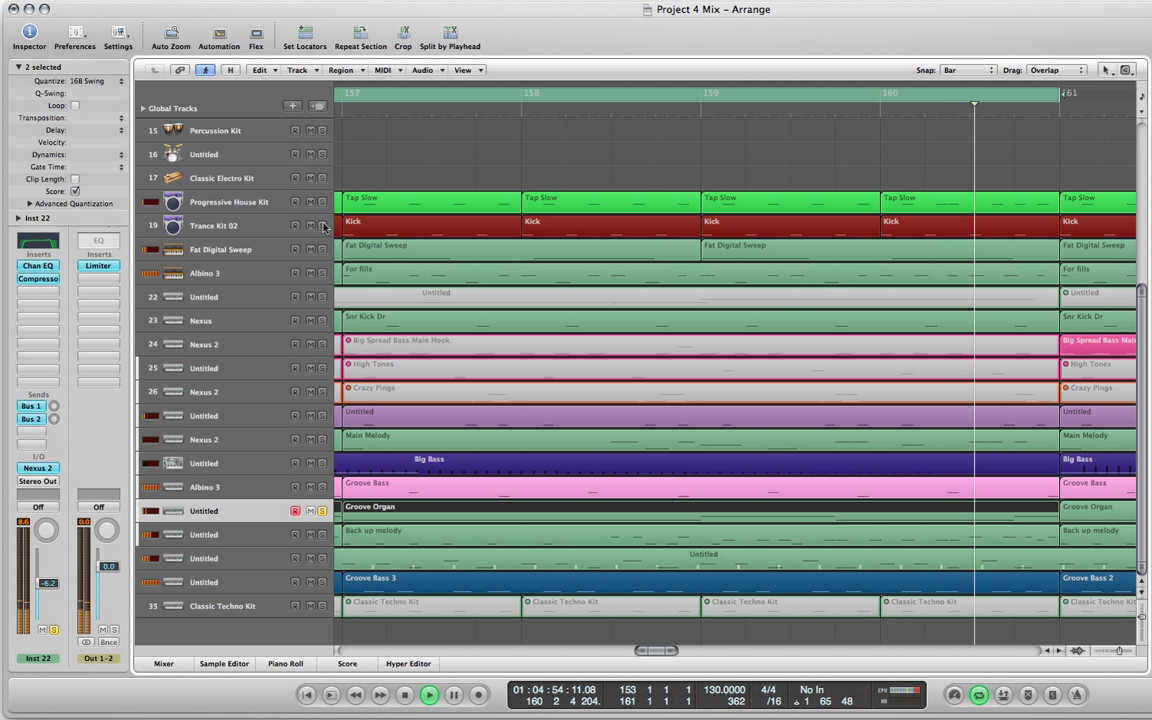
key(space)
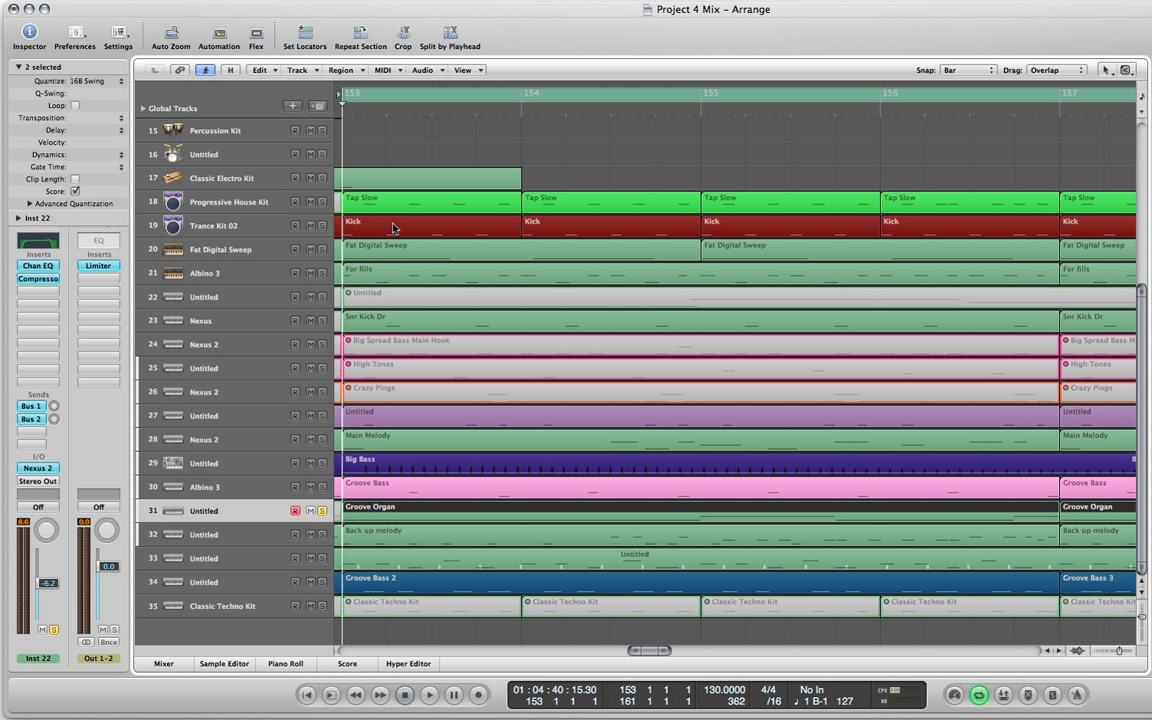
Play from bar 153 with Trance Kit 02, Nexus, Albino 3 For fills and Fat Digital Sweep soloed.
key(space)
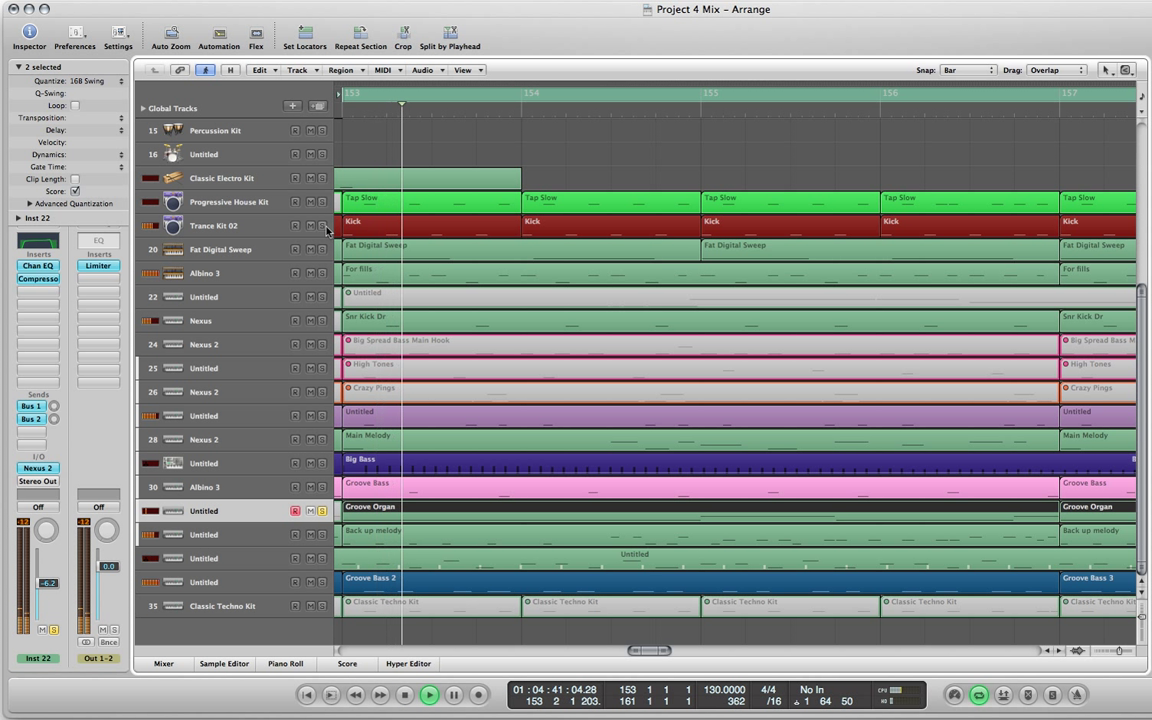
click(324, 228)
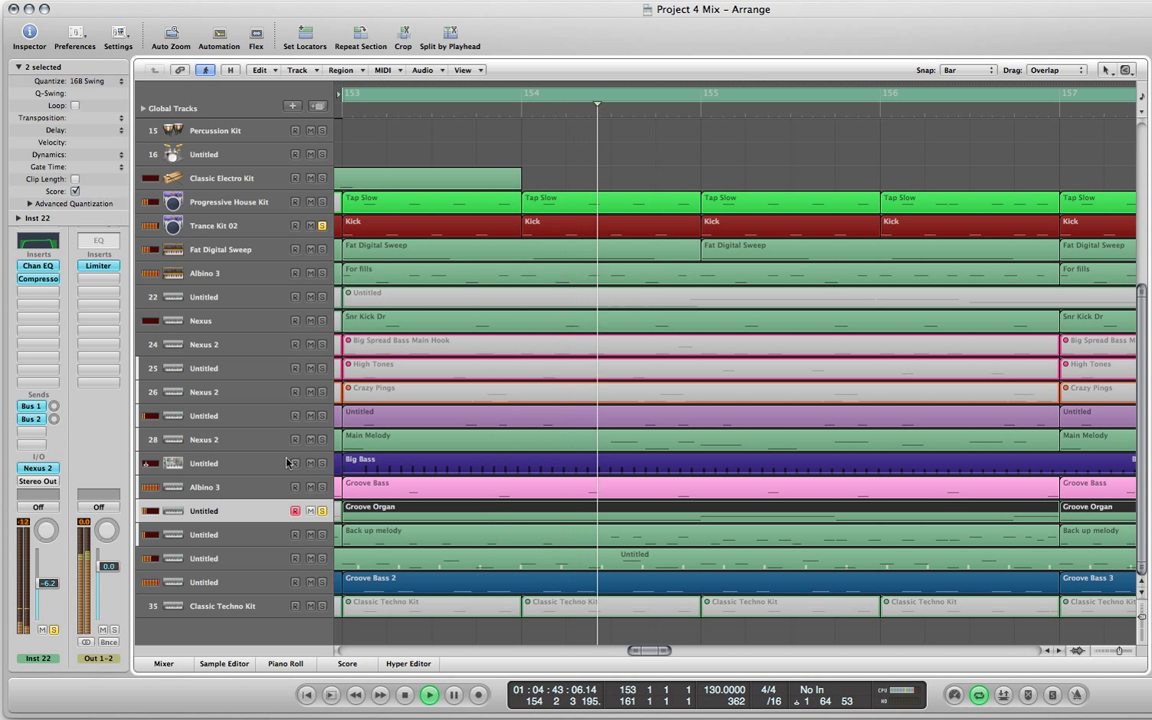
click(322, 320)
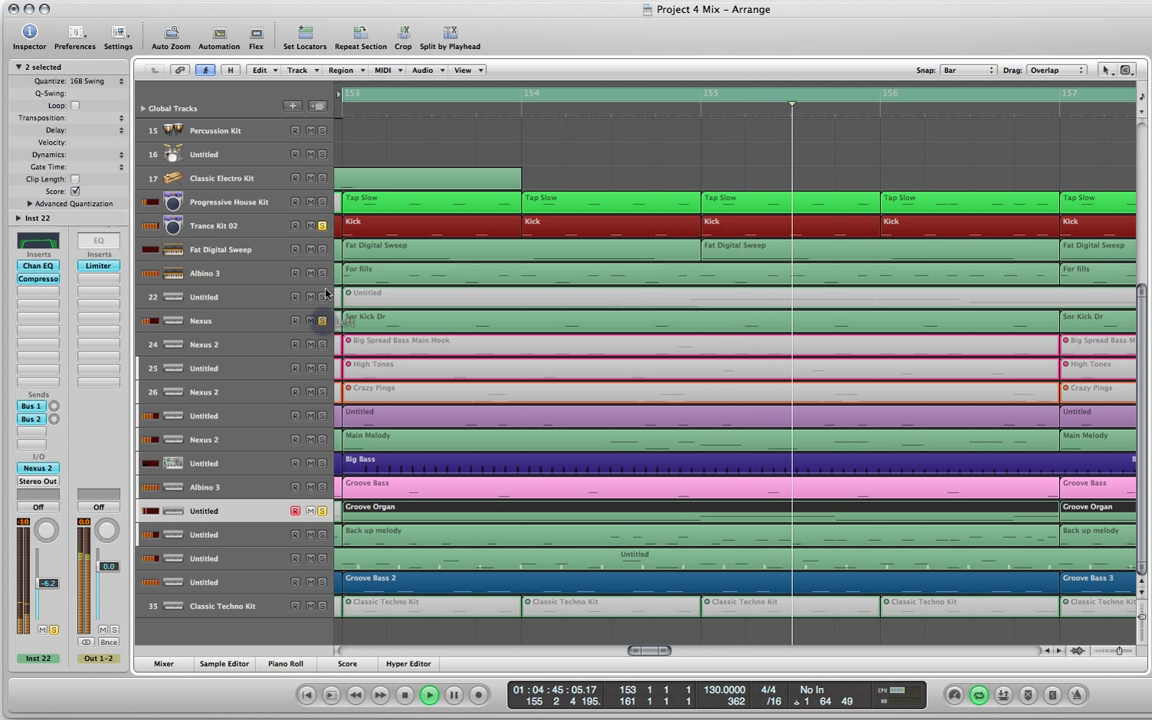
click(322, 273)
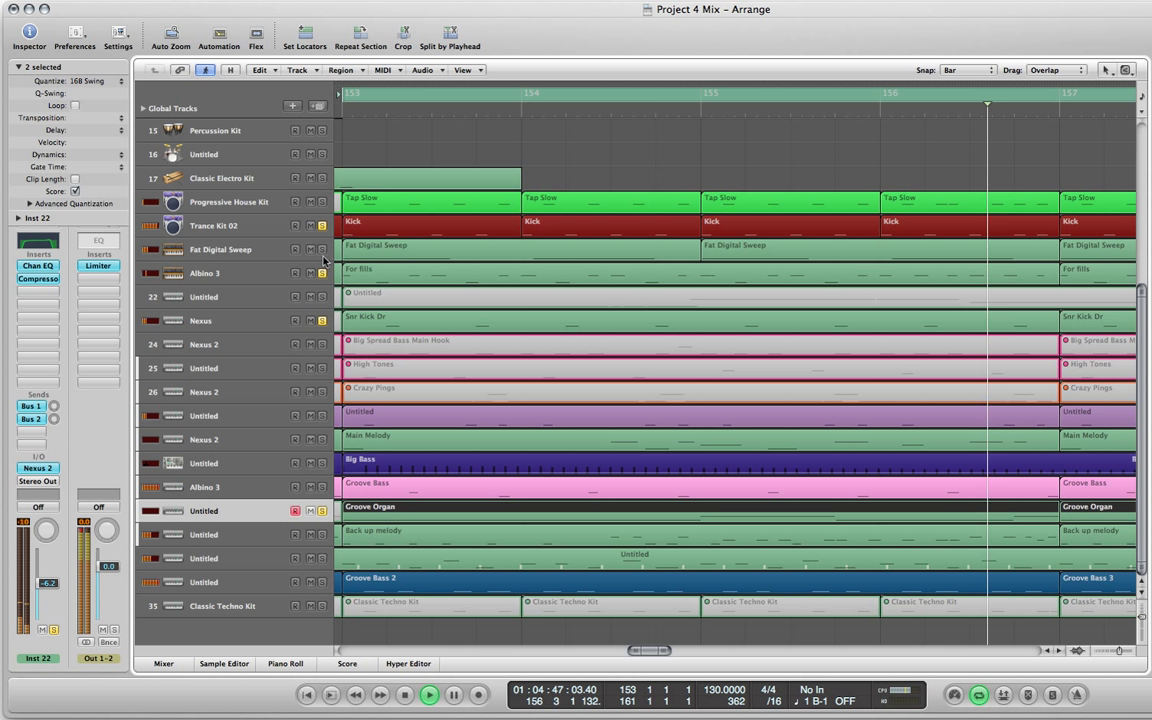
click(322, 249)
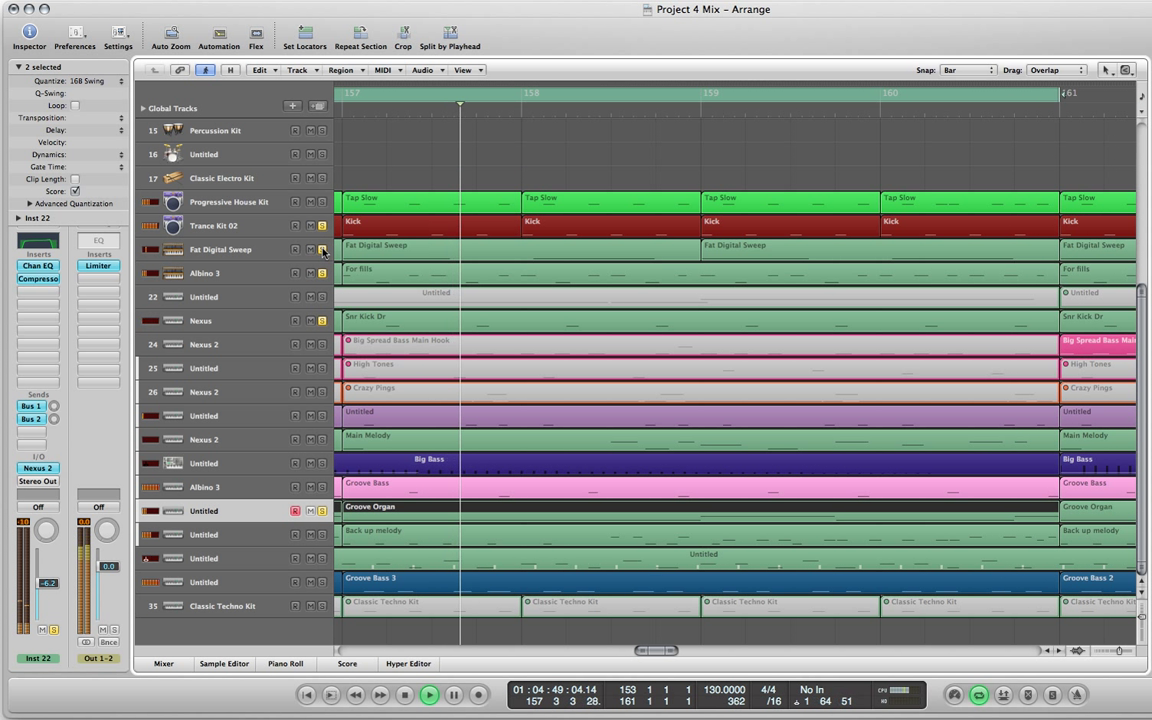
Solo another Untitled track and remove solo from Groove Organ and Albino 3 For fills.
click(322, 416)
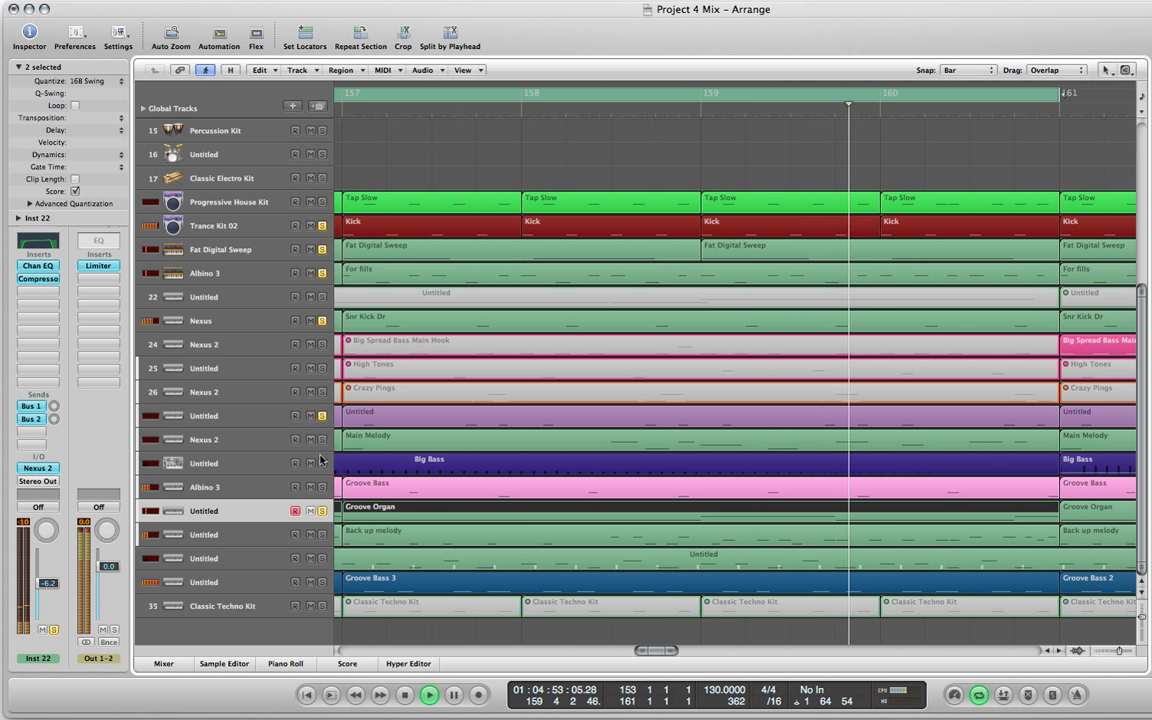
click(322, 464)
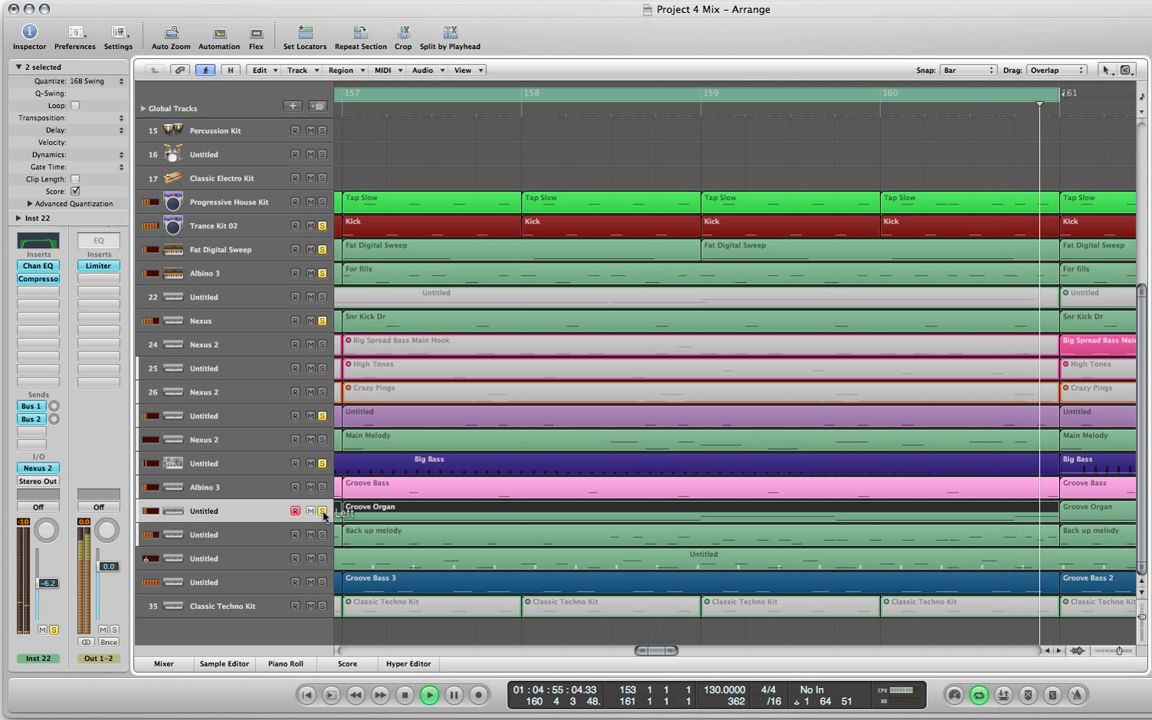
click(322, 511)
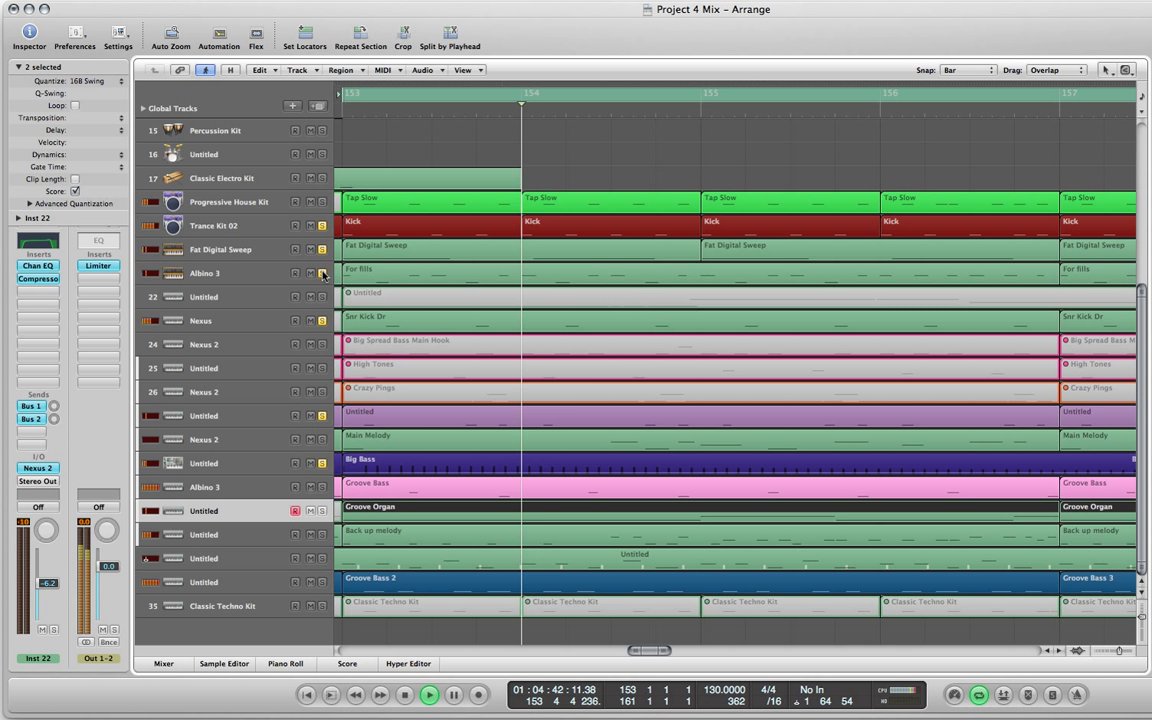
click(321, 273)
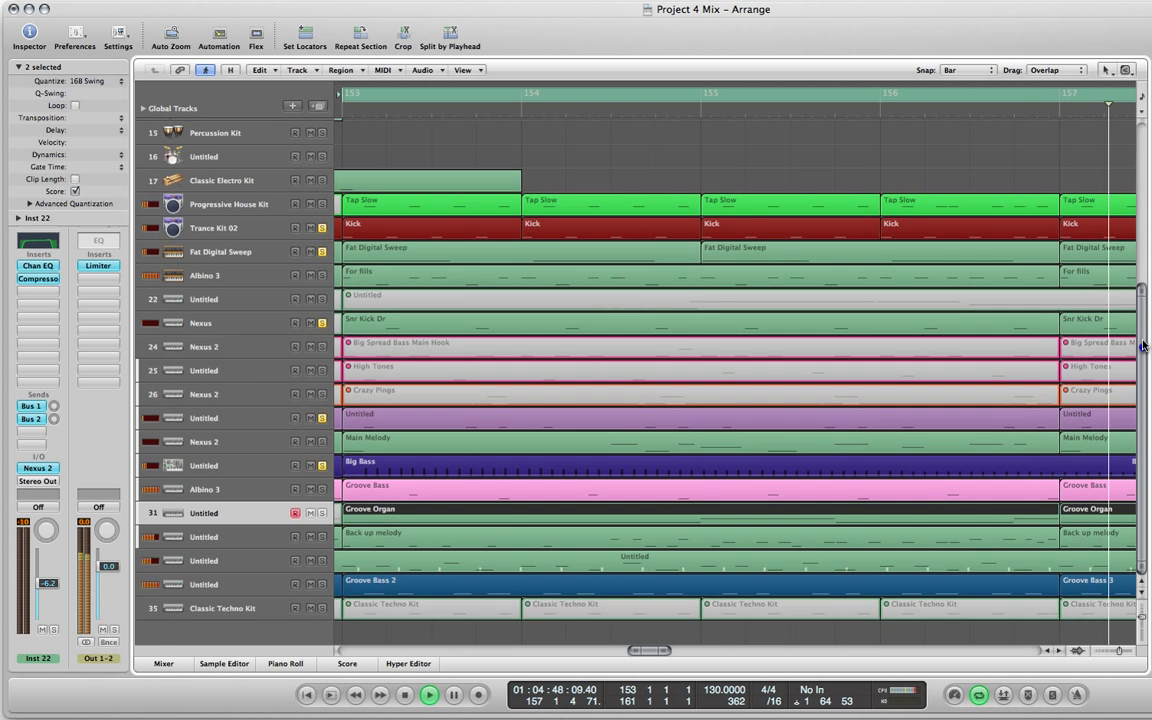
Add Hi Hats Fast, Progressive House Kit, waver_1 and Audio 1 to the soloed tracks.
drag(1140, 347, 1143, 249)
click(322, 188)
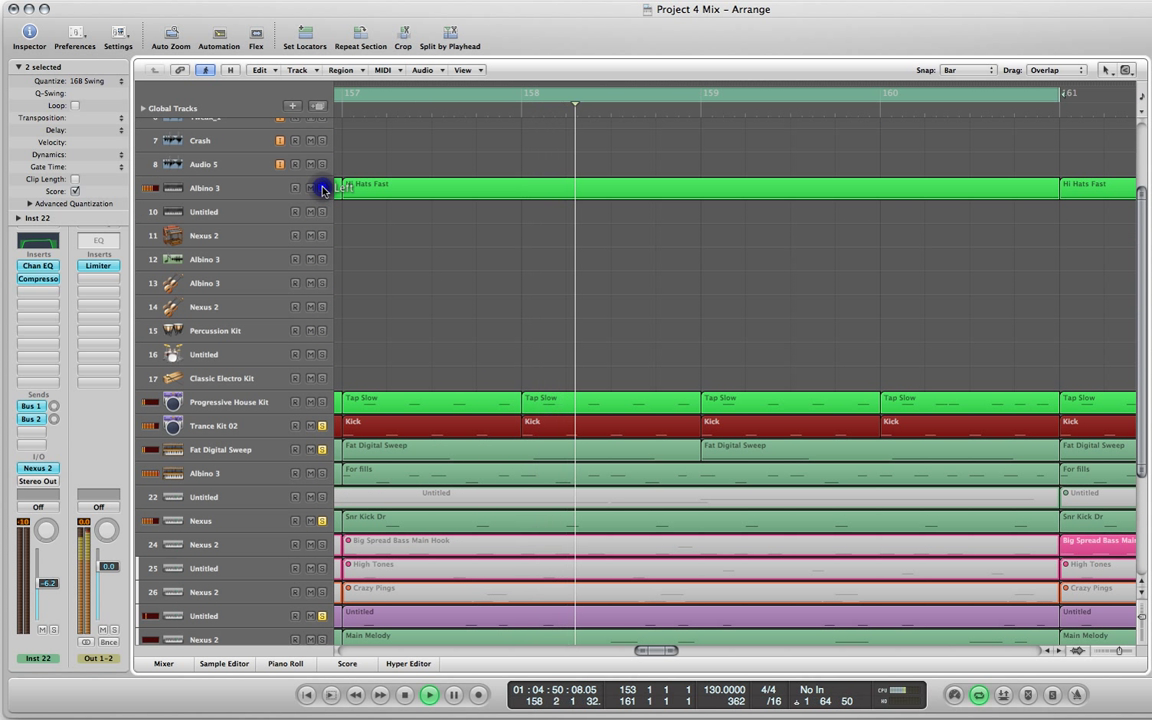
click(322, 402)
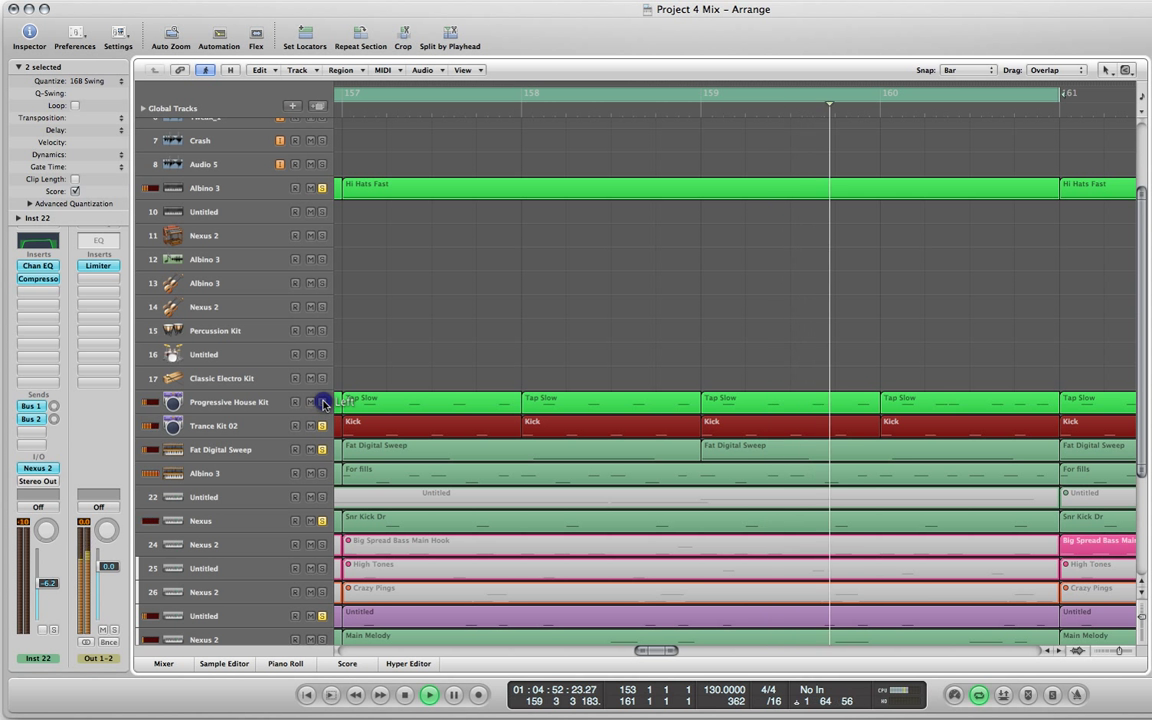
click(1141, 220)
click(1137, 152)
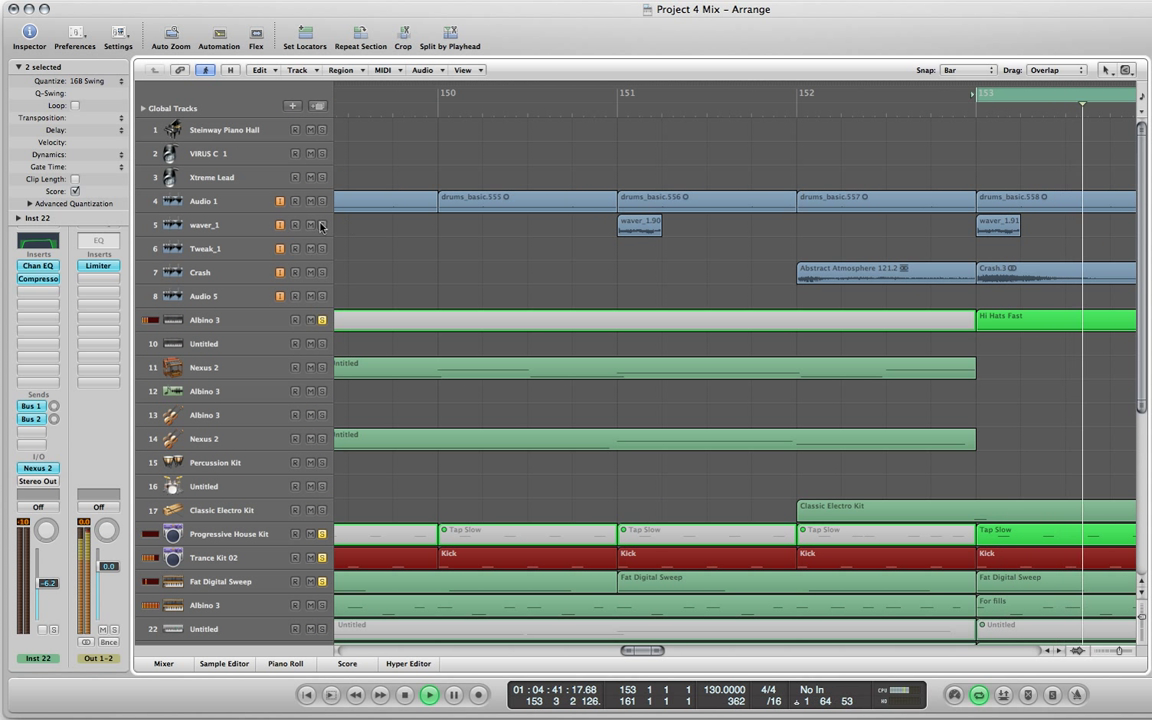
click(321, 228)
click(322, 201)
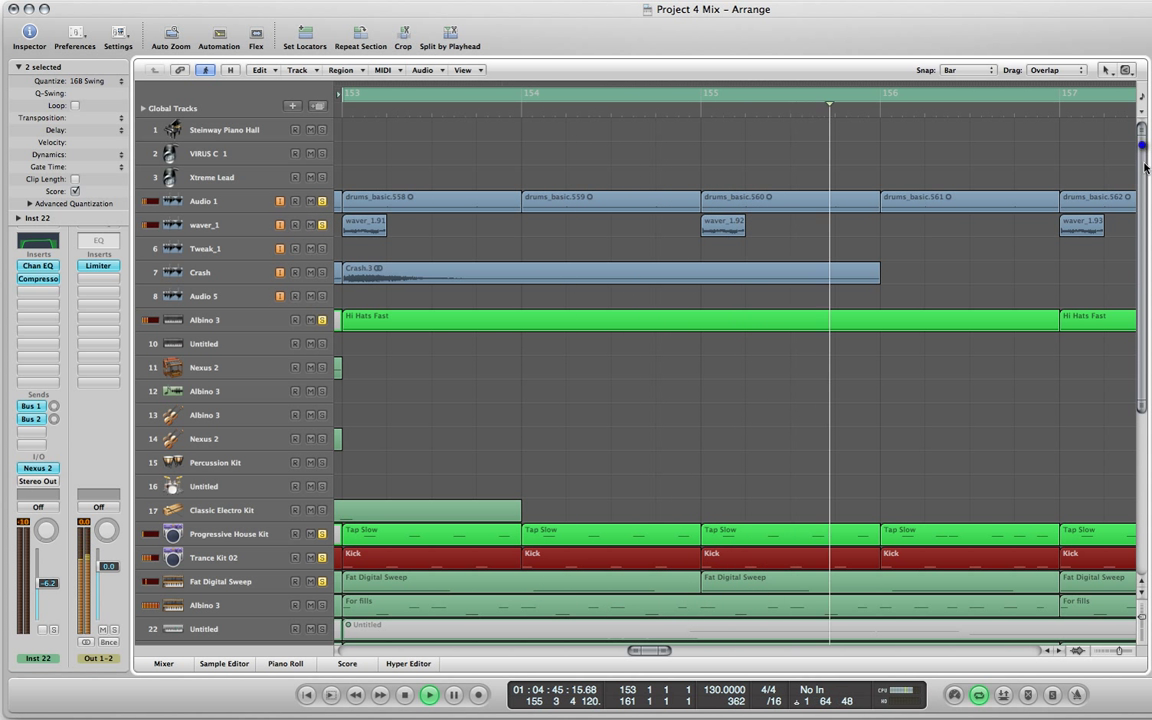
drag(1141, 145, 1145, 330)
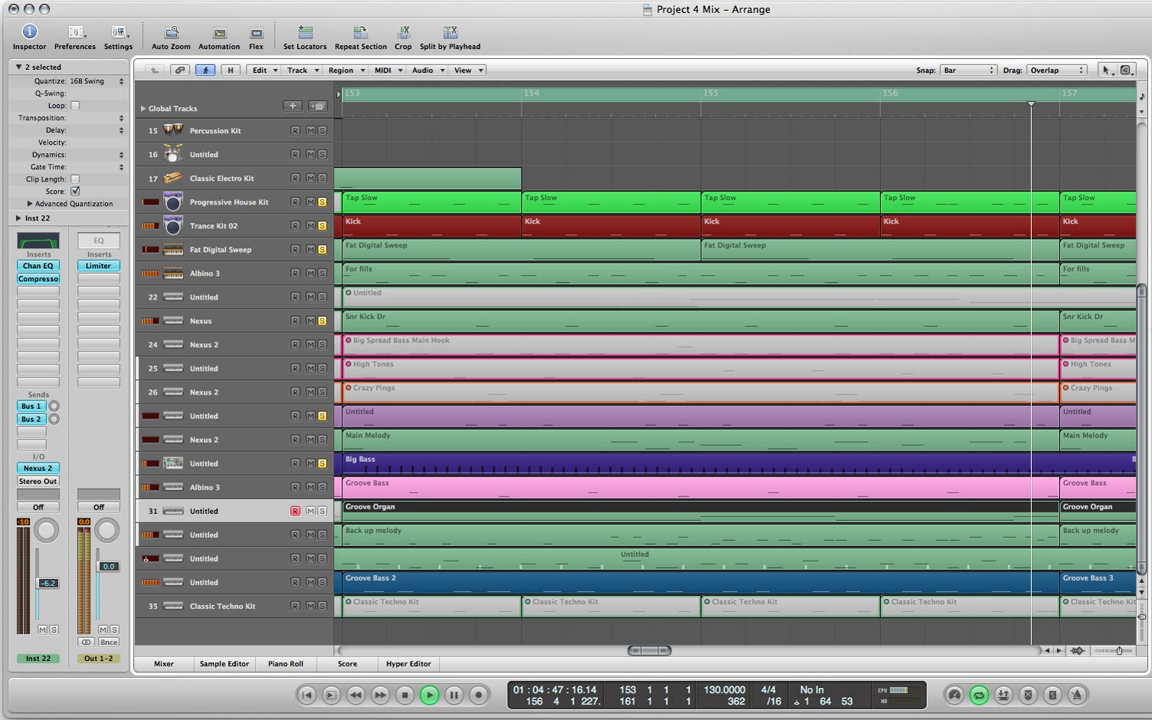